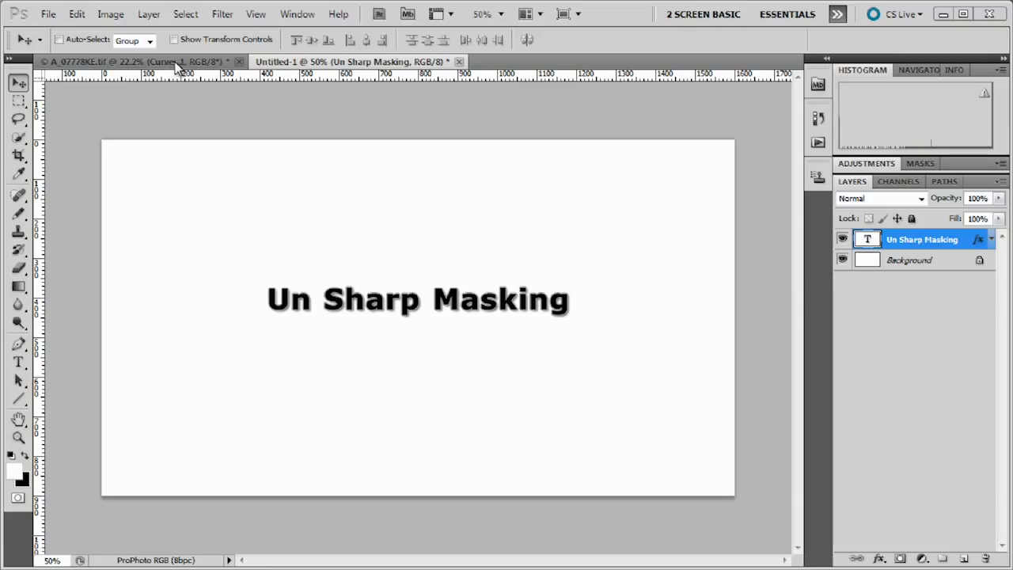
{"action": "left_click", "coordinate": [180, 63]}
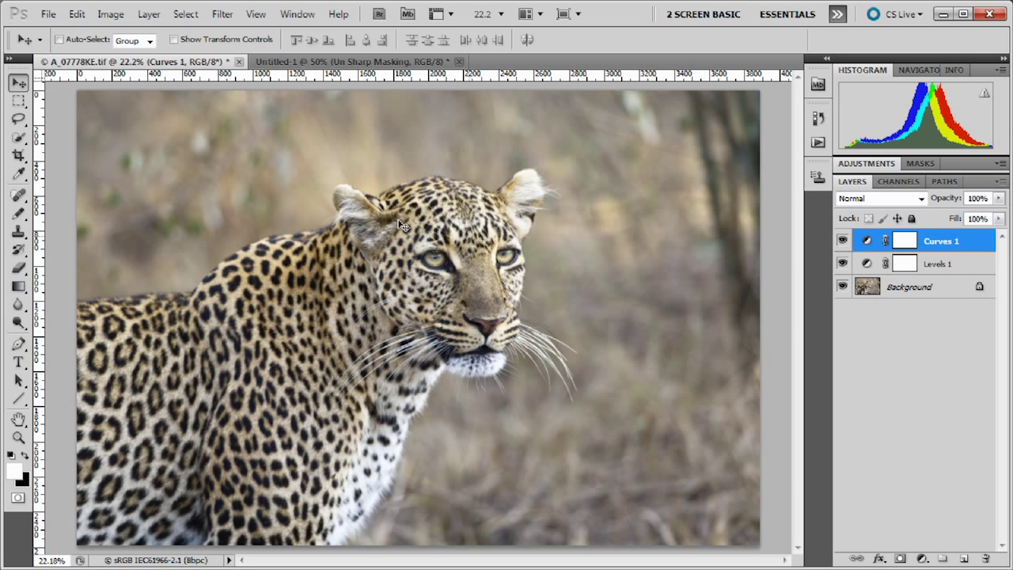
Flatten the leopard image and duplicate the Background layer as Layer 1.
{"action": "left_click", "coordinate": [157, 19]}
{"action": "left_click", "coordinate": [237, 517]}
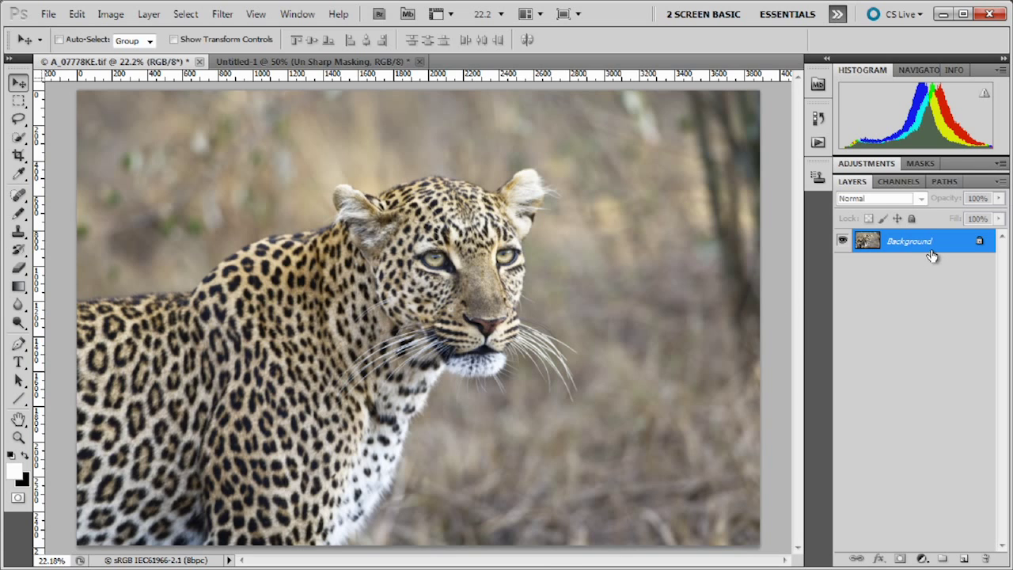
{"action": "mouse_move", "coordinate": [940, 244]}
{"action": "left_mouse_down"}
{"action": "mouse_move", "coordinate": [941, 516]}
{"action": "mouse_move", "coordinate": [960, 559]}
{"action": "mouse_move", "coordinate": [938, 244]}
{"action": "left_mouse_up"}
Duplicate Background as Layer 1 and rename it 'UnSharp', fixing the mistyped letters.
{"action": "key", "text": "ctrl+j"}
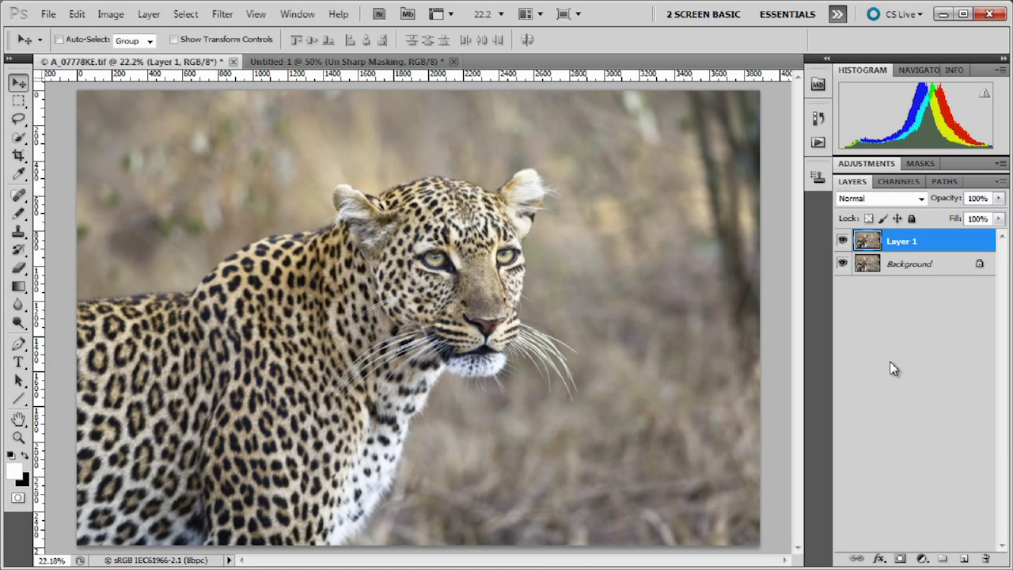
{"action": "double_click", "coordinate": [906, 243]}
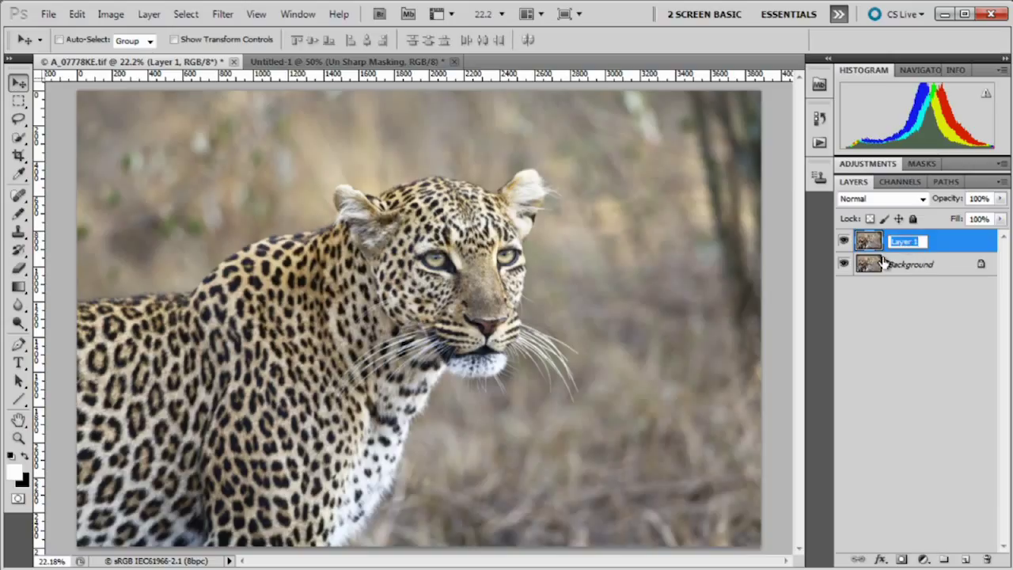
{"action": "type", "text": "UnS"}
{"action": "type", "text": "ahrp"}
{"action": "key", "text": "BackSpace"}
{"action": "key", "text": "BackSpace"}
{"action": "key", "text": "BackSpace"}
{"action": "key", "text": "BackSpace"}
{"action": "type", "text": "harp"}
{"action": "left_click", "coordinate": [959, 252]}
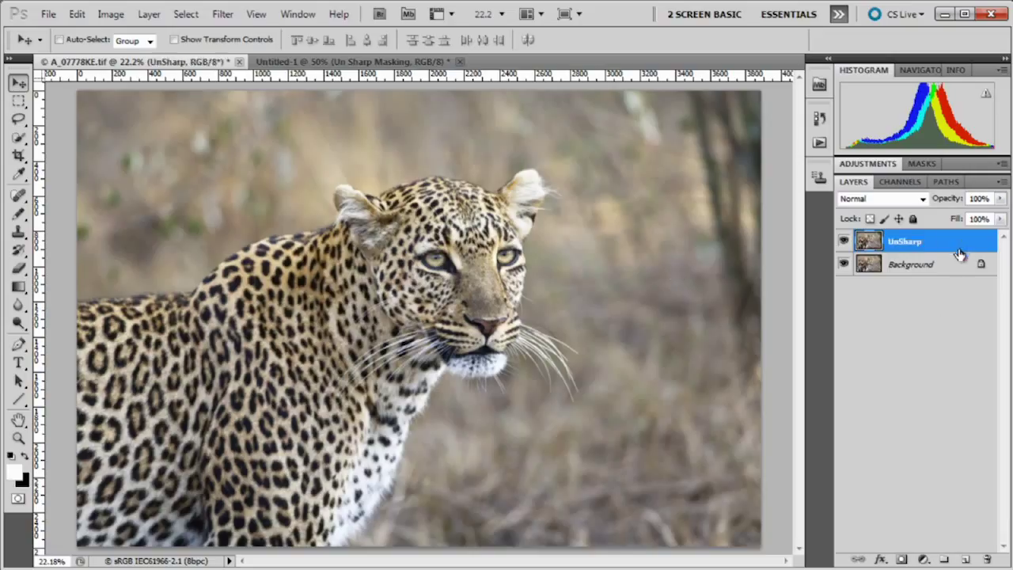
Convert the UnSharp layer to a Smart Object from its context menu.
{"action": "right_click", "coordinate": [900, 244]}
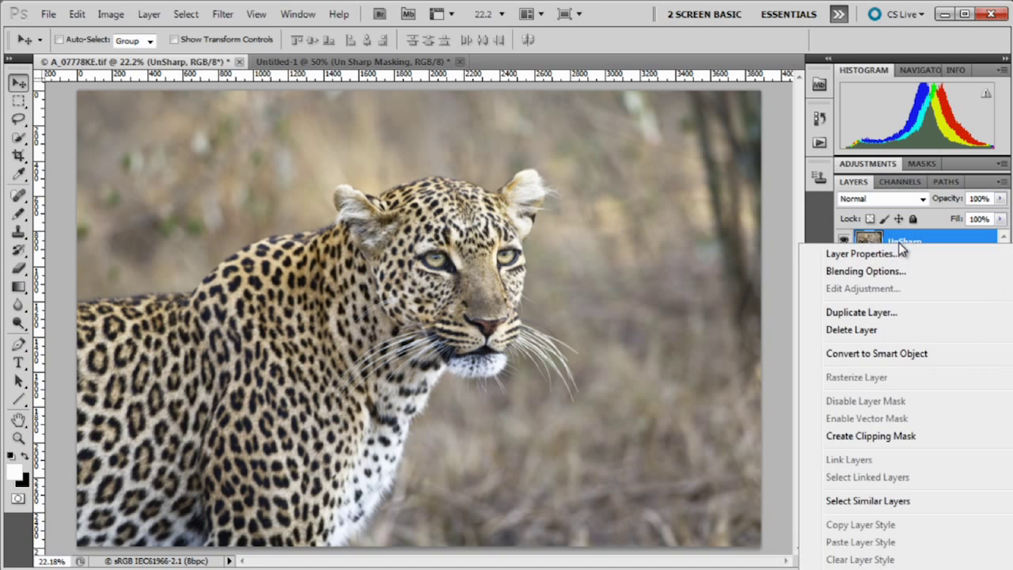
{"action": "left_click", "coordinate": [868, 353]}
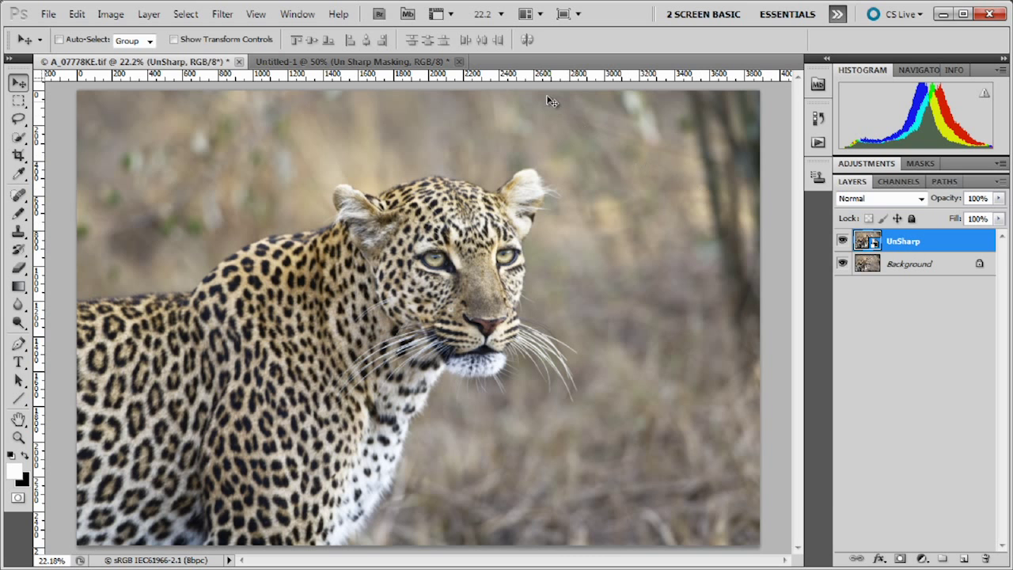
Zoom the view to 50% and pan to the leopard's face.
{"action": "left_click", "coordinate": [500, 14]}
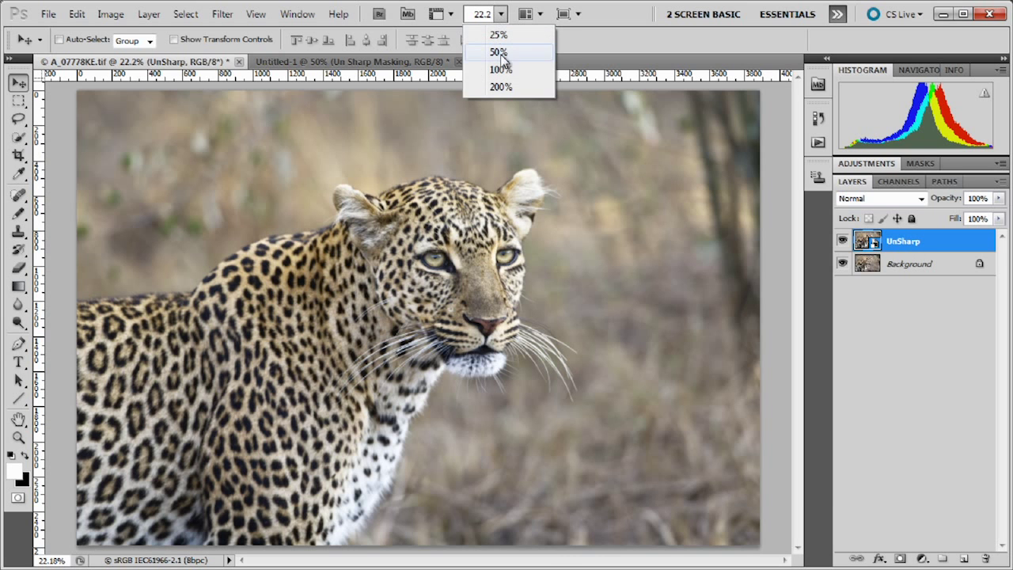
{"action": "left_click", "coordinate": [500, 53]}
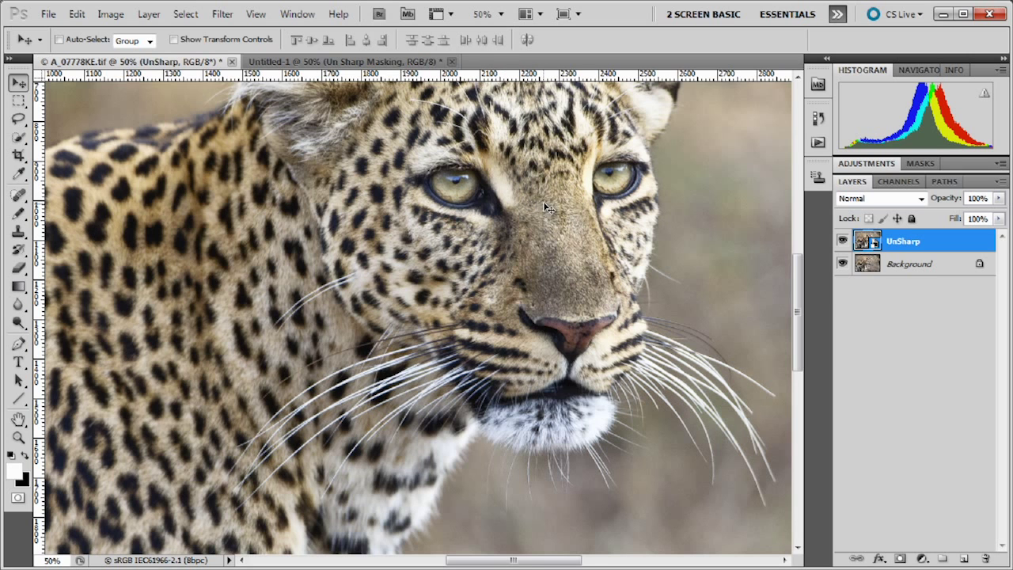
{"action": "left_click_drag", "start_coordinate": [549, 205], "coordinate": [459, 203]}
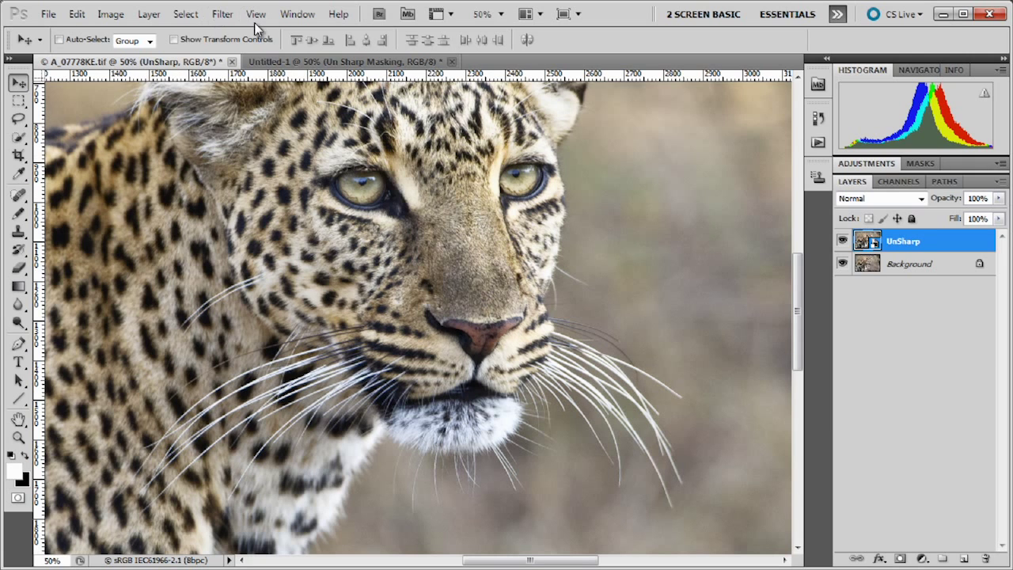
Open Filter > Sharpen > Unsharp Mask for the UnSharp layer.
{"action": "left_click", "coordinate": [227, 19]}
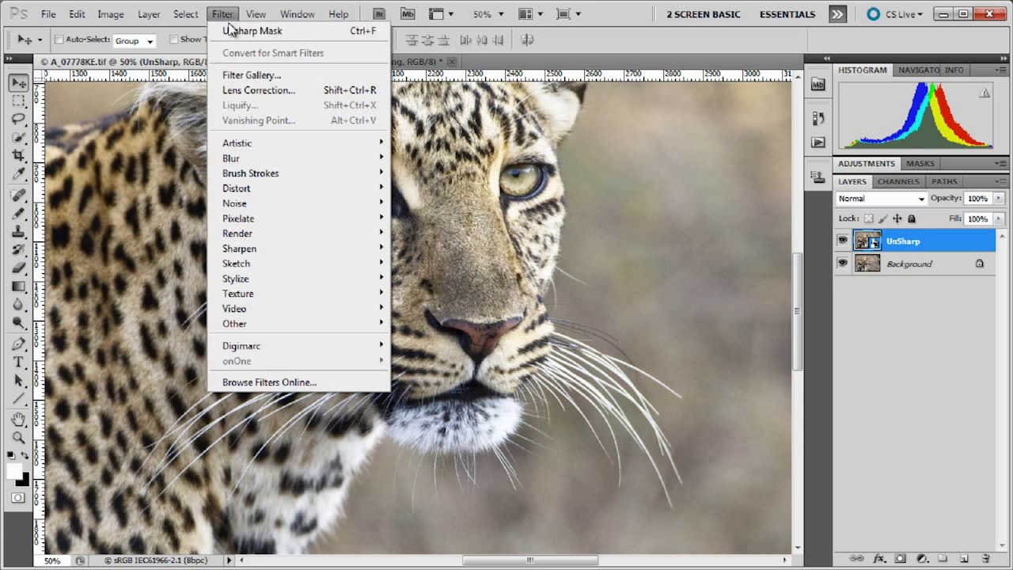
{"action": "mouse_move", "coordinate": [266, 250]}
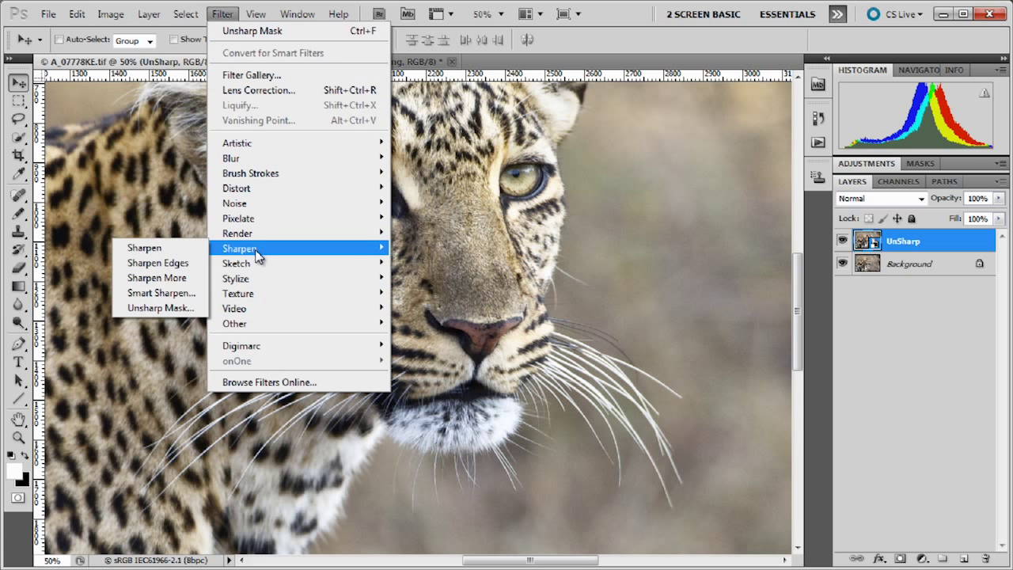
{"action": "left_click", "coordinate": [197, 308]}
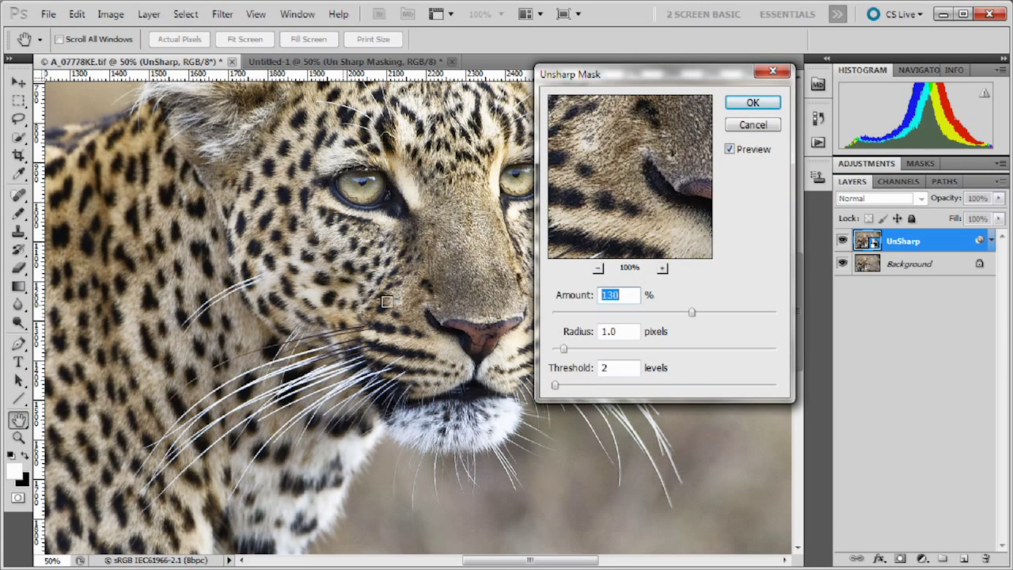
Move the Unsharp Mask dialog aside and preview sharpening on the eye, ear, whiskers and chin fur.
{"action": "left_click_drag", "start_coordinate": [662, 79], "coordinate": [715, 75]}
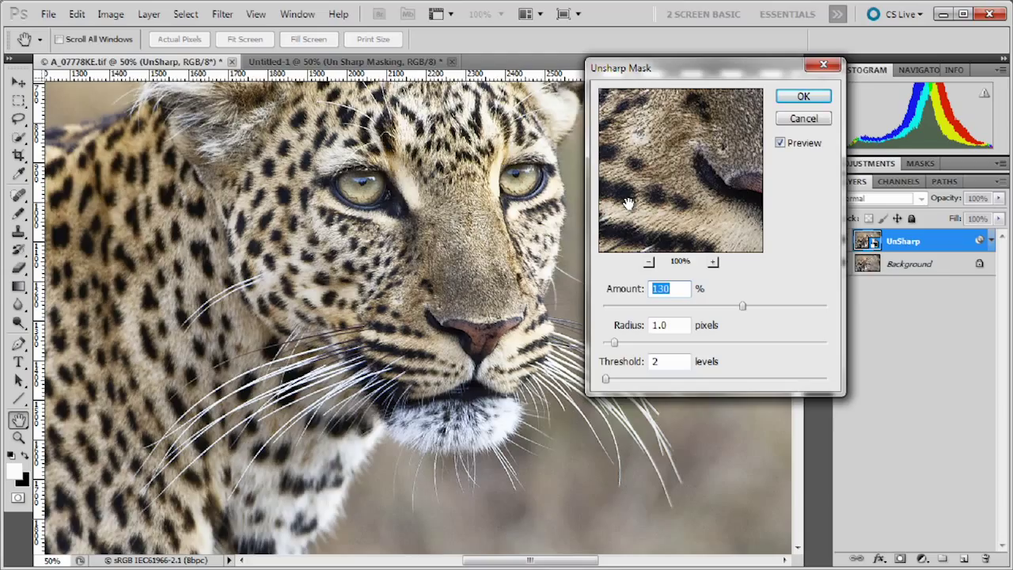
{"action": "left_click_drag", "start_coordinate": [658, 163], "coordinate": [681, 178]}
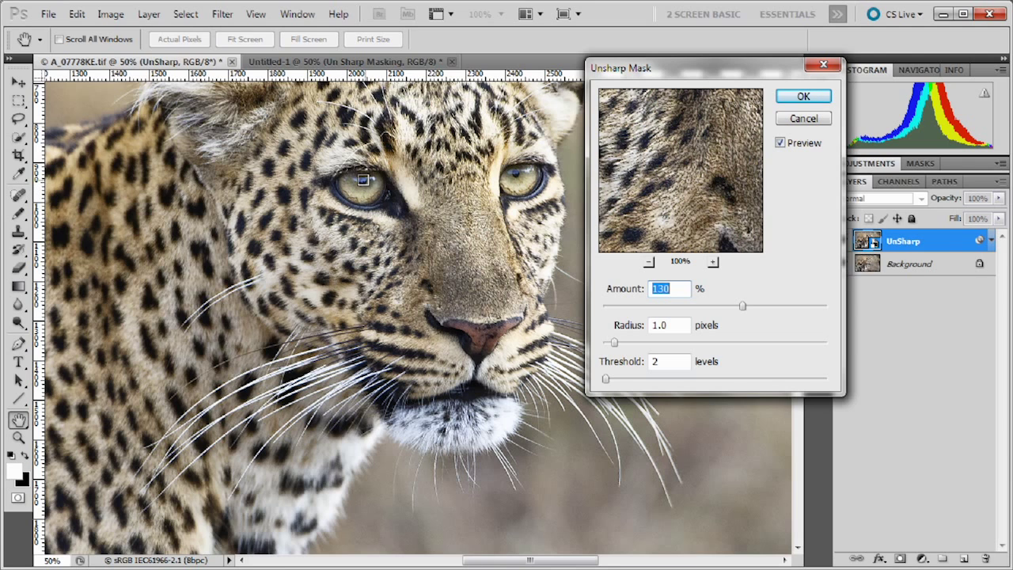
{"action": "left_click", "coordinate": [335, 182]}
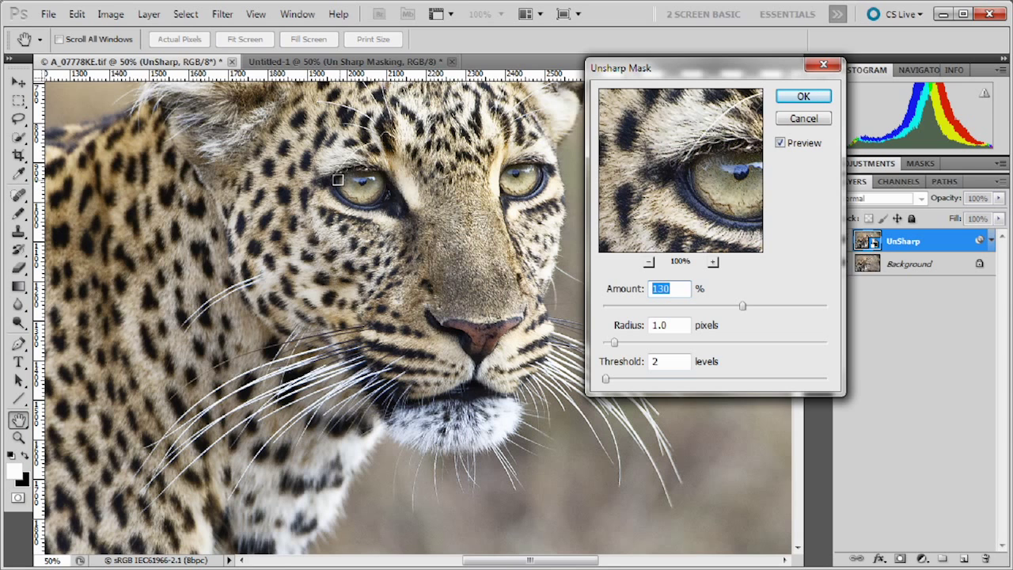
{"action": "left_click", "coordinate": [192, 111]}
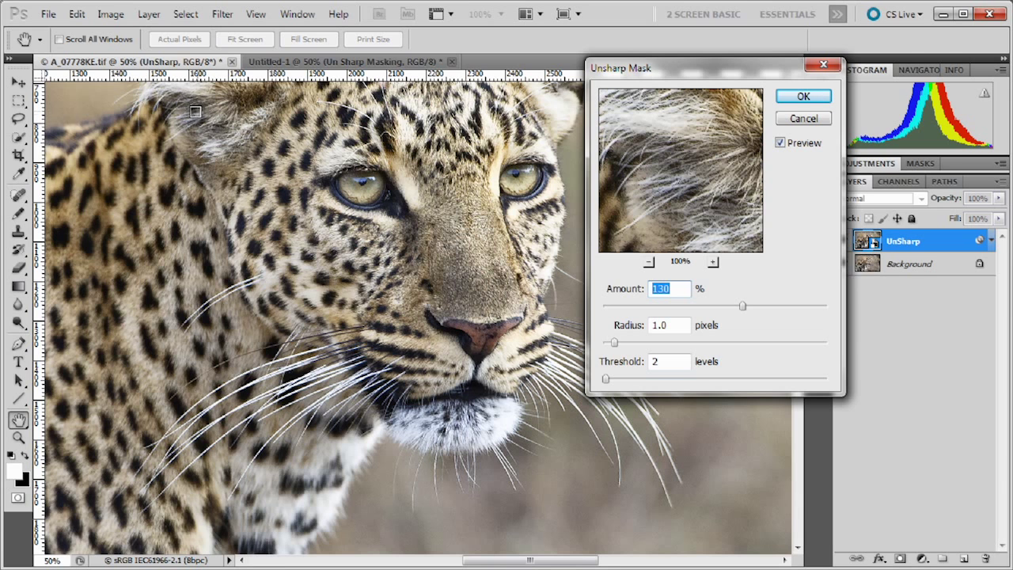
{"action": "left_click", "coordinate": [324, 372]}
{"action": "left_click", "coordinate": [464, 424]}
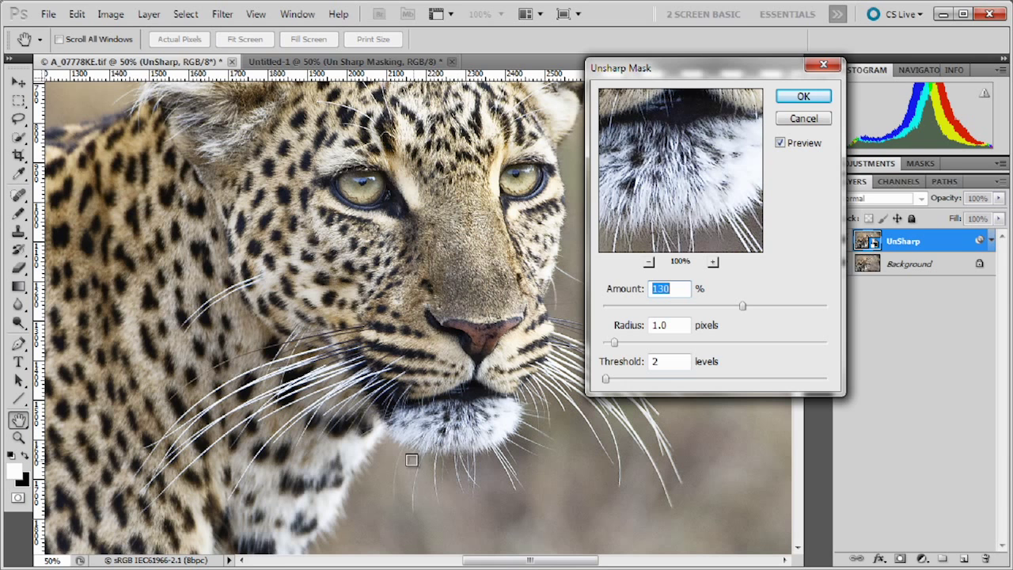
{"action": "left_click", "coordinate": [314, 181]}
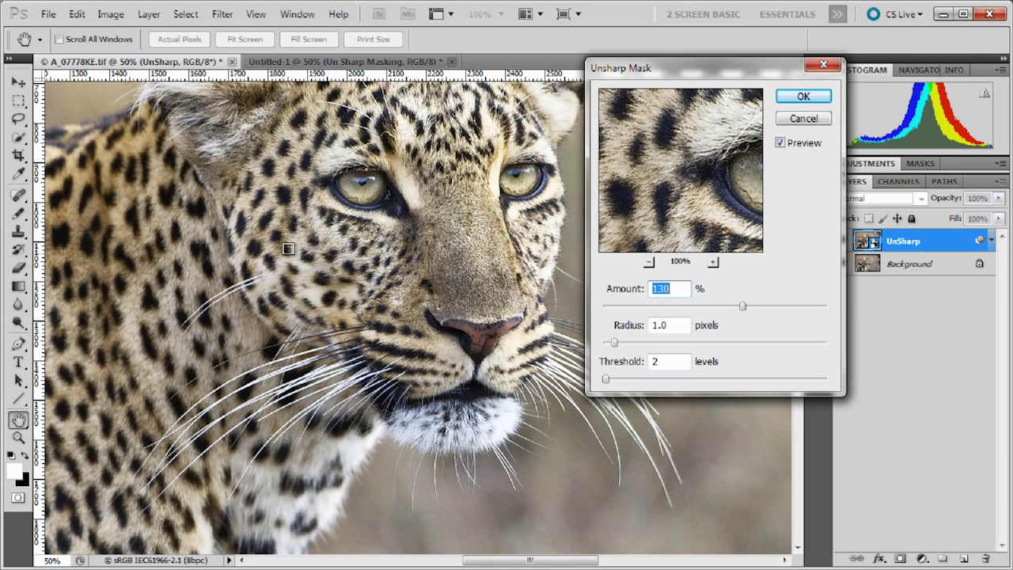
{"action": "mouse_move", "coordinate": [711, 202]}
{"action": "left_mouse_down"}
{"action": "mouse_move", "coordinate": [685, 199]}
{"action": "mouse_move", "coordinate": [724, 197]}
{"action": "mouse_move", "coordinate": [692, 202]}
{"action": "left_mouse_up"}
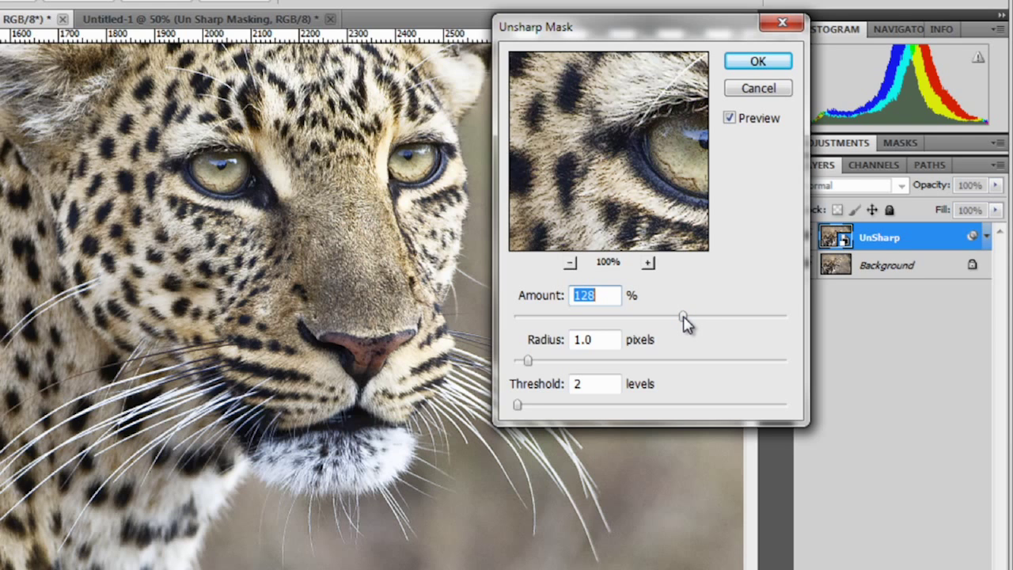
Sweep the Unsharp Mask Amount to its minimum, then up to 500%.
{"action": "left_click_drag", "start_coordinate": [686, 325], "coordinate": [486, 325]}
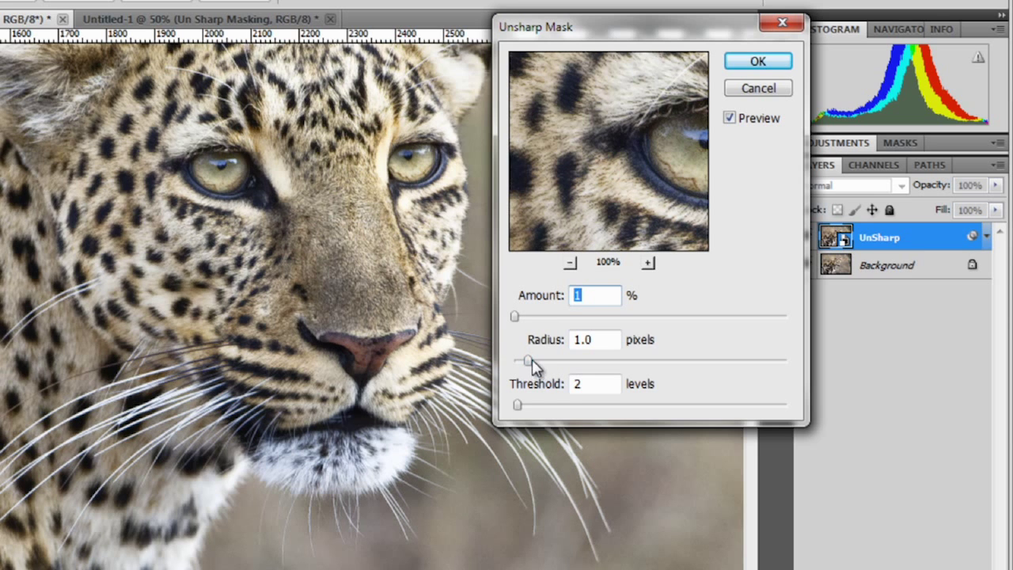
{"action": "left_click_drag", "start_coordinate": [515, 316], "coordinate": [802, 321]}
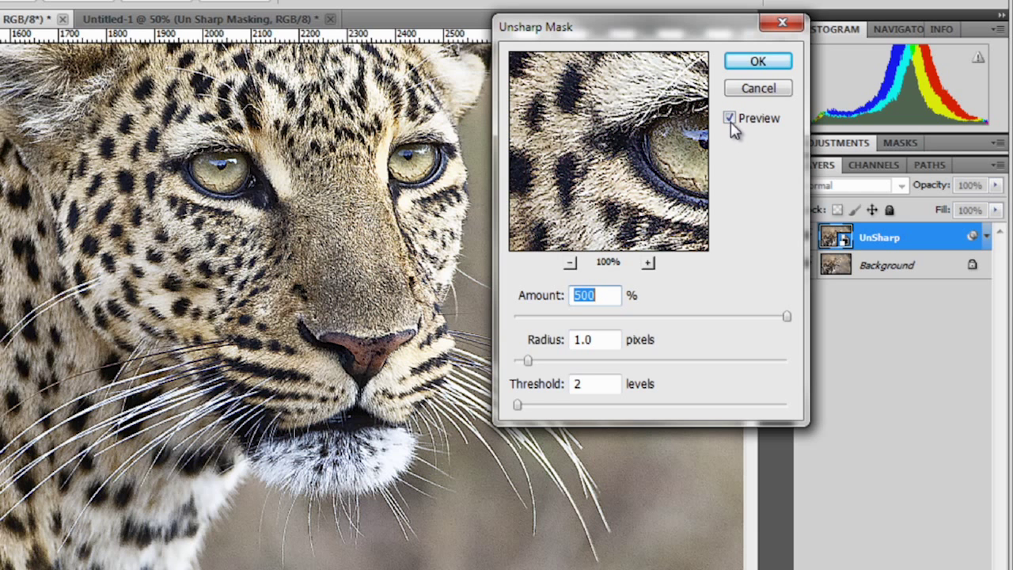
{"action": "left_click", "coordinate": [729, 118]}
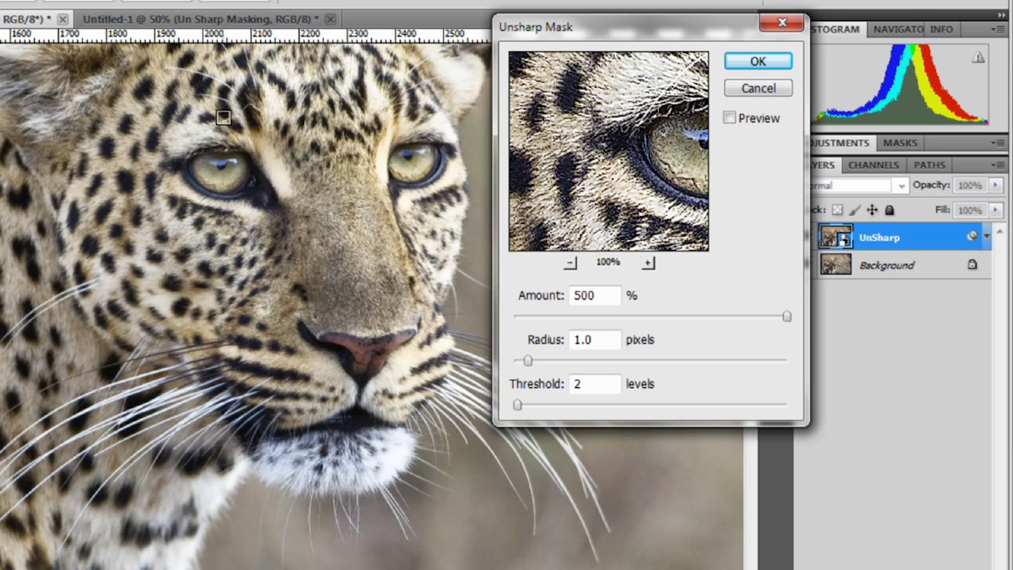
{"action": "left_click", "coordinate": [728, 119]}
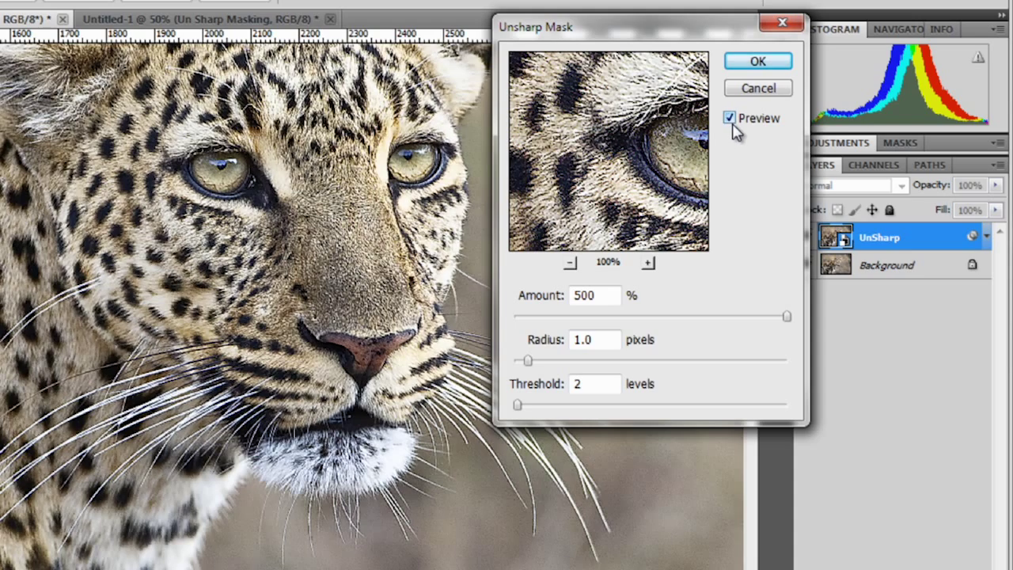
{"action": "left_click", "coordinate": [735, 125]}
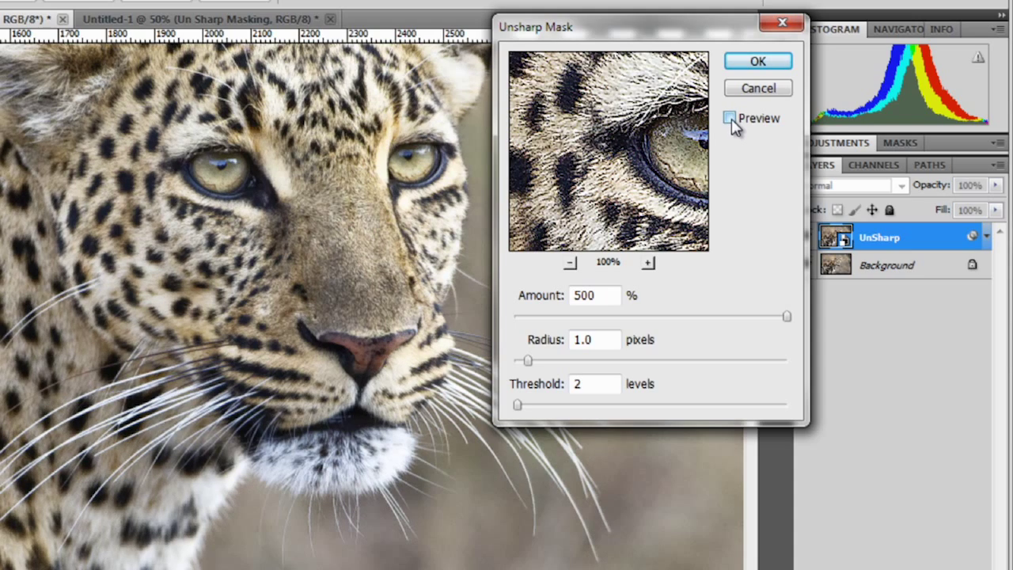
{"action": "left_click", "coordinate": [730, 119]}
{"action": "left_click", "coordinate": [730, 120]}
{"action": "left_click", "coordinate": [729, 119]}
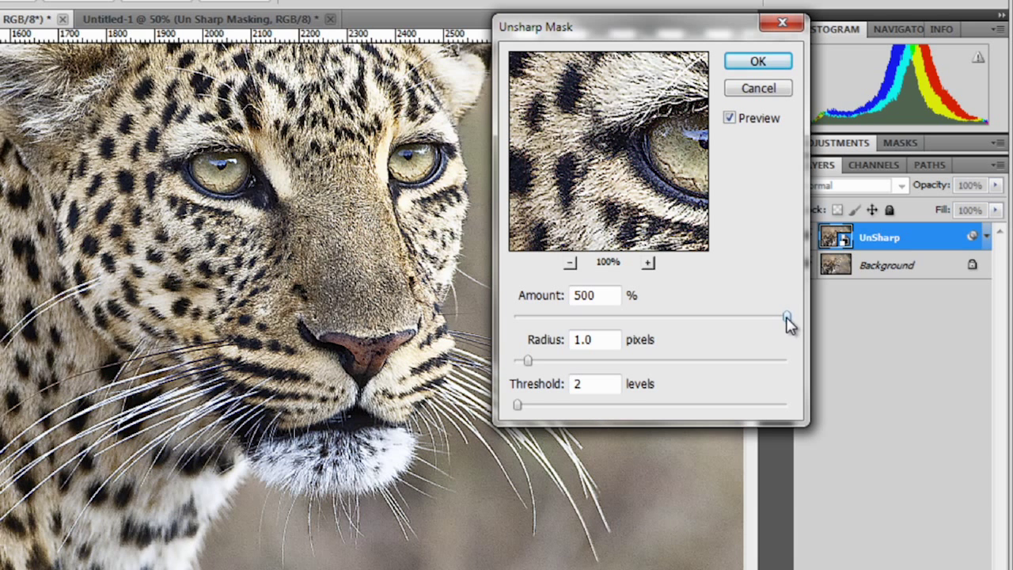
Bring the Unsharp Mask Amount down from 500% to about 175%, then fine-tune it to 200%.
{"action": "left_click_drag", "start_coordinate": [788, 320], "coordinate": [741, 325]}
{"action": "left_click_drag", "start_coordinate": [536, 303], "coordinate": [537, 305]}
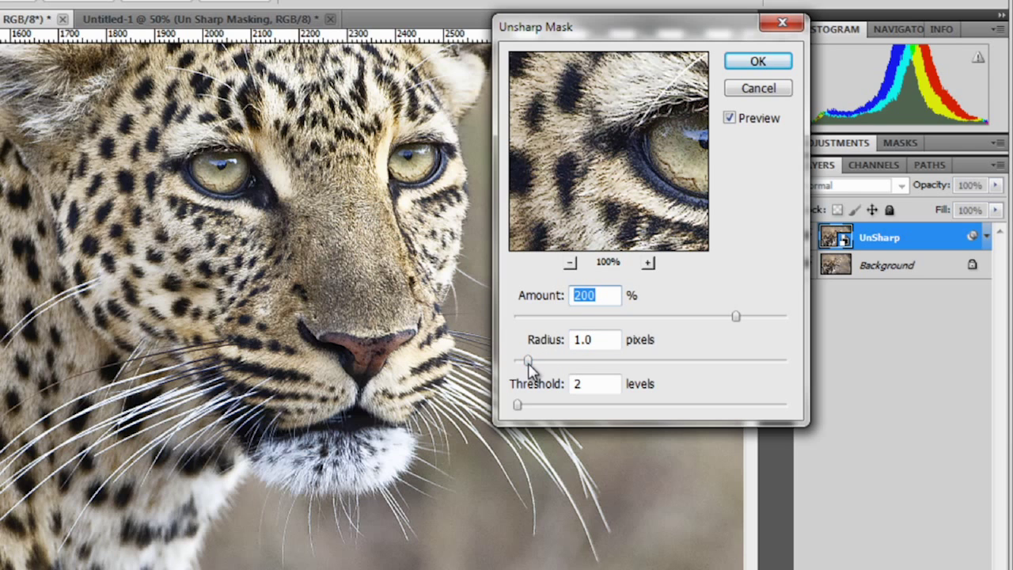
{"action": "left_click_drag", "start_coordinate": [529, 363], "coordinate": [523, 366]}
{"action": "left_click_drag", "start_coordinate": [522, 368], "coordinate": [544, 346]}
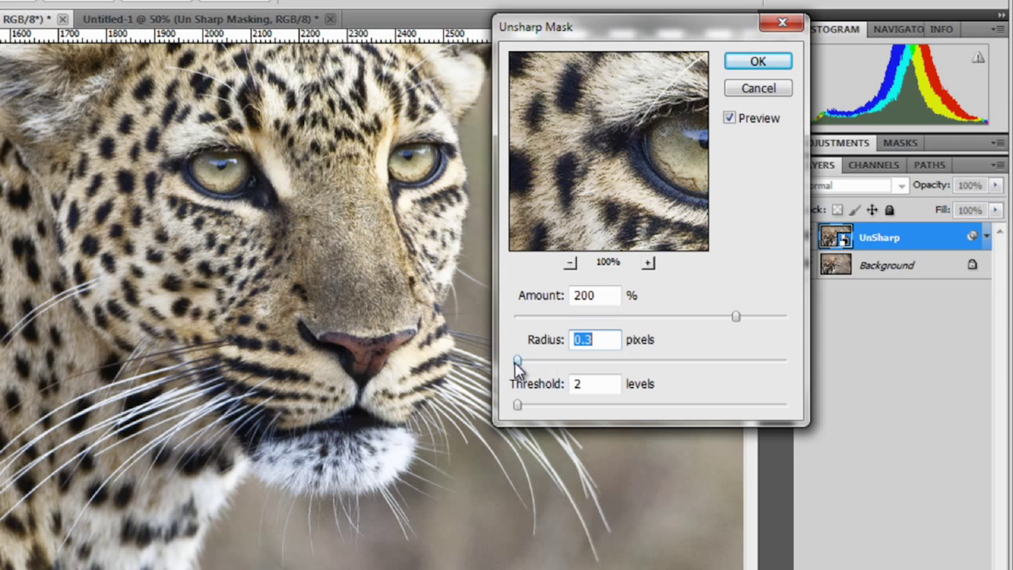
{"action": "left_click_drag", "start_coordinate": [518, 360], "coordinate": [515, 369]}
{"action": "left_click_drag", "start_coordinate": [514, 361], "coordinate": [625, 370]}
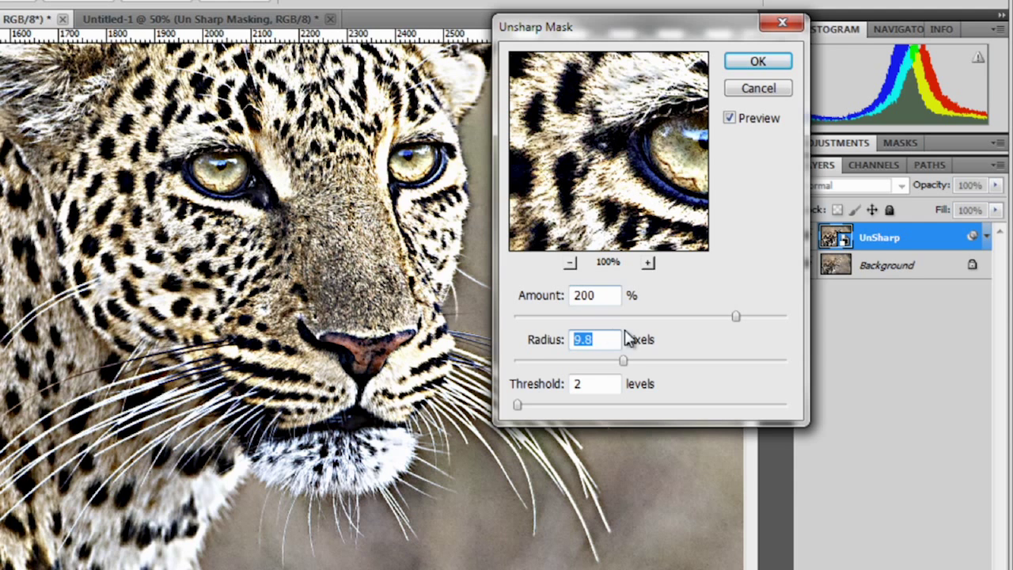
{"action": "left_click_drag", "start_coordinate": [615, 363], "coordinate": [607, 365]}
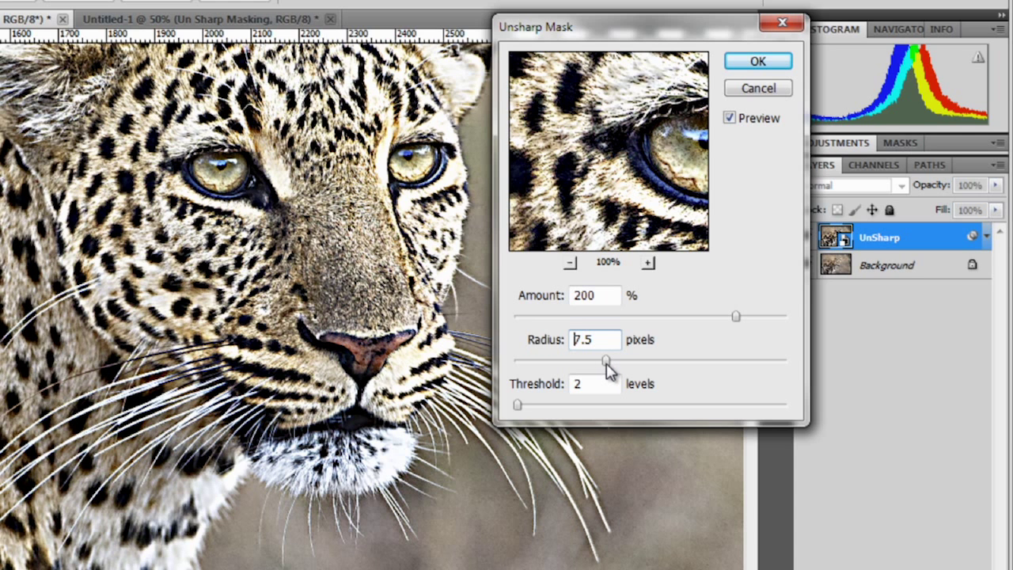
{"action": "left_click_drag", "start_coordinate": [607, 366], "coordinate": [547, 343]}
{"action": "left_click", "coordinate": [546, 343]}
Lower Amount to 150%, then test Threshold from 0 to 255 before settling on a low value.
{"action": "left_click_drag", "start_coordinate": [735, 316], "coordinate": [700, 320]}
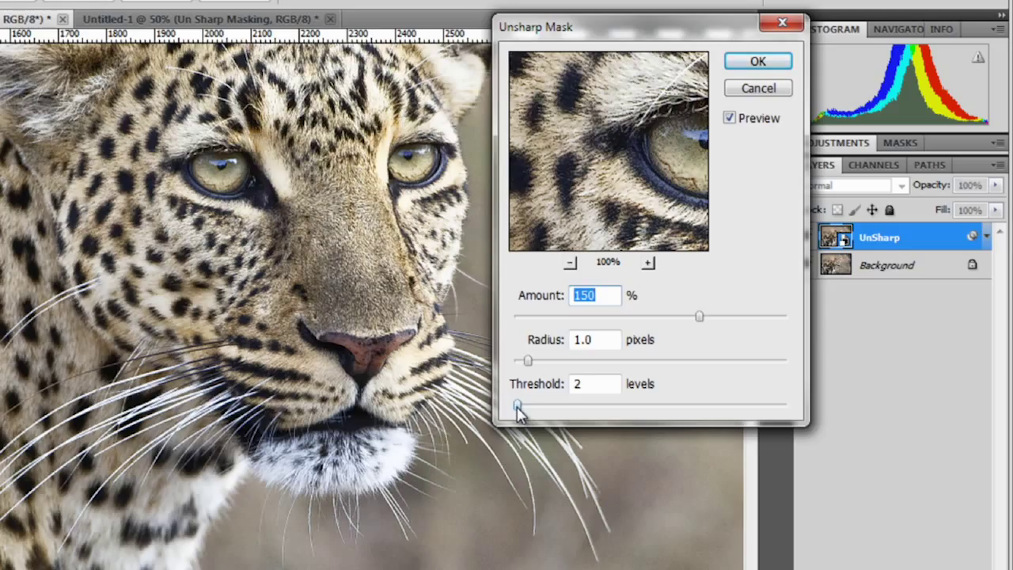
{"action": "left_click_drag", "start_coordinate": [517, 408], "coordinate": [512, 406]}
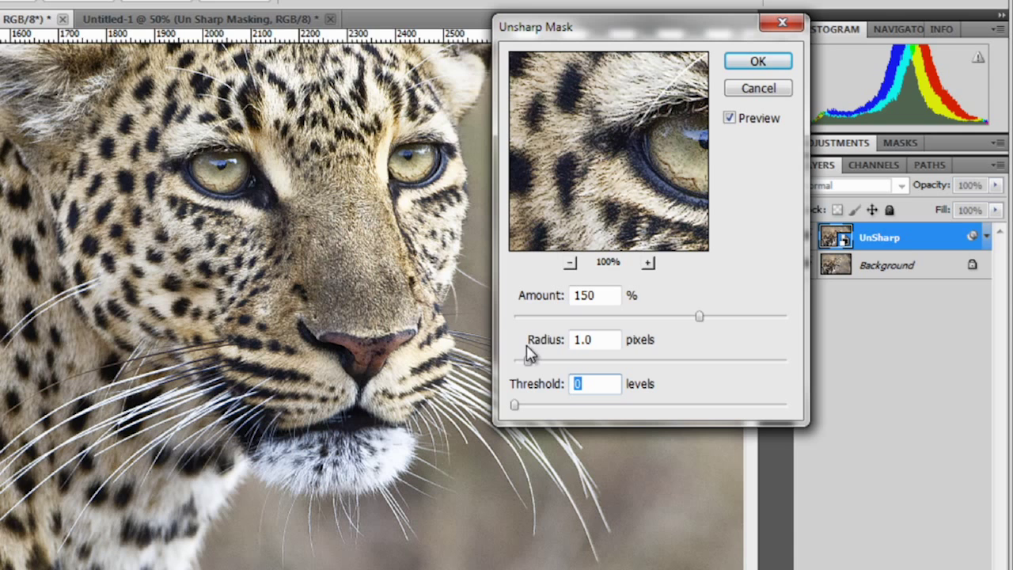
{"action": "left_click_drag", "start_coordinate": [514, 408], "coordinate": [776, 414]}
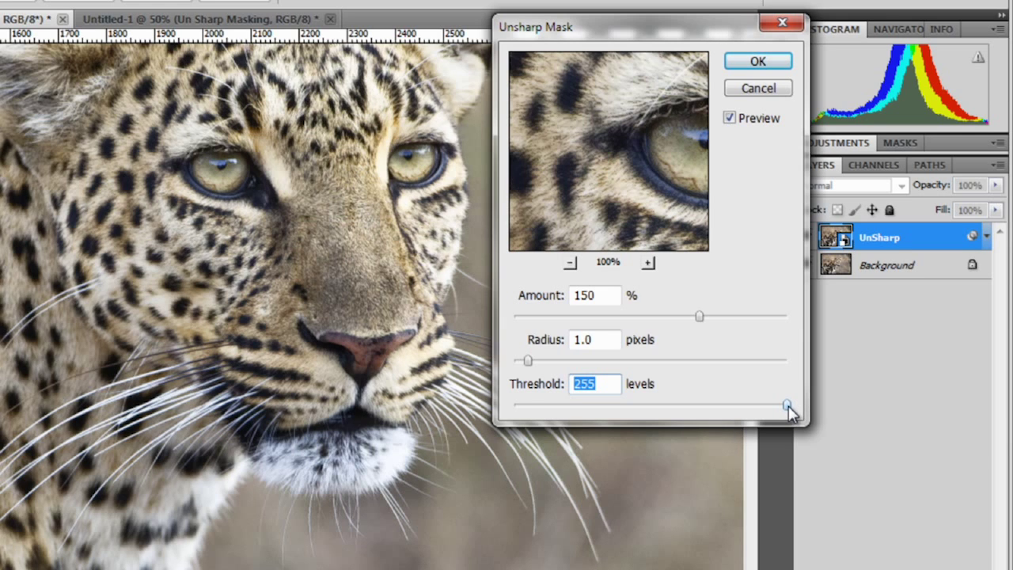
{"action": "left_click_drag", "start_coordinate": [788, 405], "coordinate": [783, 406]}
{"action": "left_click_drag", "start_coordinate": [704, 408], "coordinate": [521, 425]}
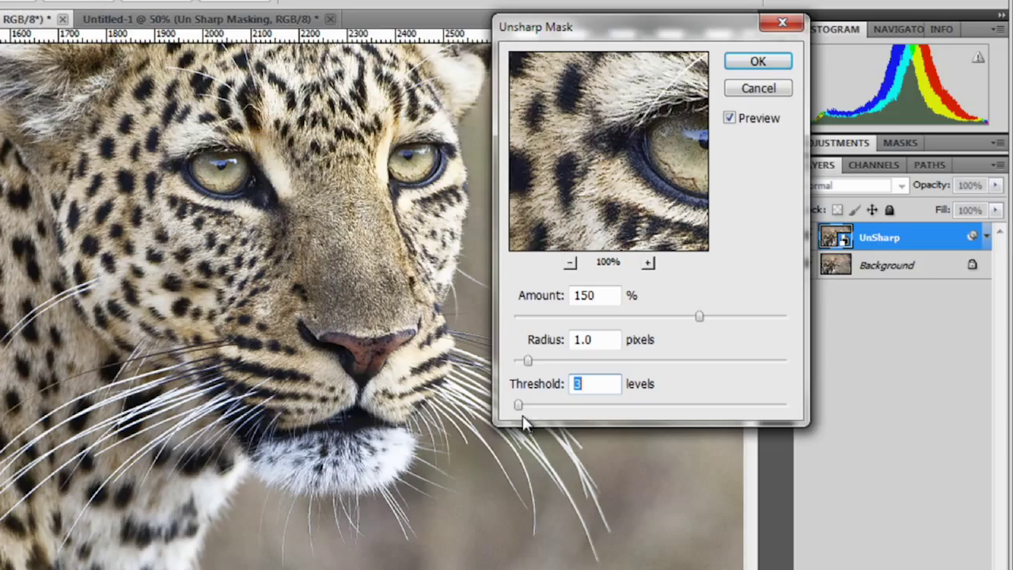
{"action": "left_click_drag", "start_coordinate": [518, 407], "coordinate": [516, 406]}
{"action": "left_click_drag", "start_coordinate": [515, 410], "coordinate": [519, 411]}
Preview fur between the eyes and nose, zooming the close-up to 400% and back to 100%.
{"action": "left_click", "coordinate": [309, 215]}
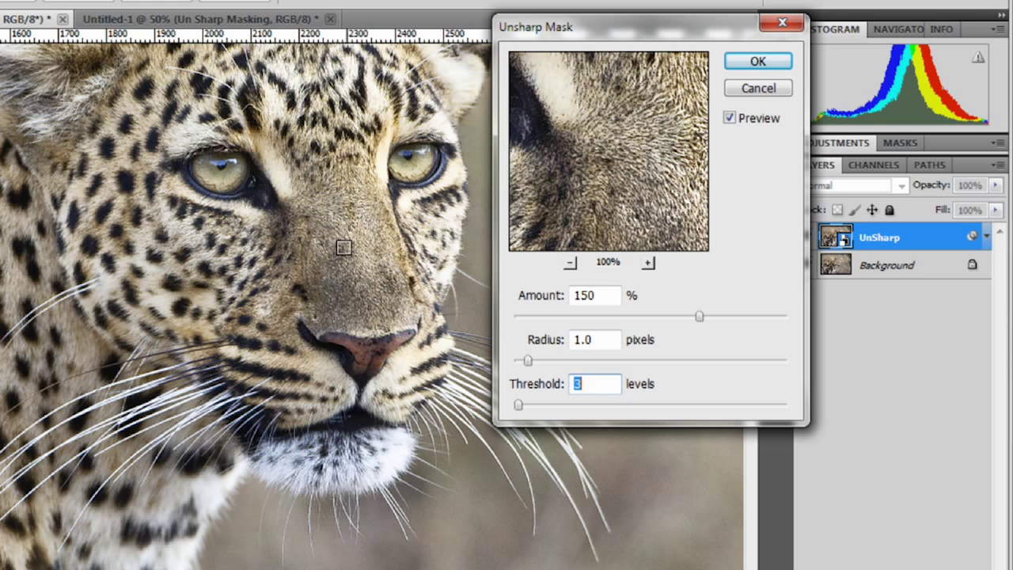
{"action": "left_click", "coordinate": [348, 247]}
{"action": "left_click", "coordinate": [374, 251]}
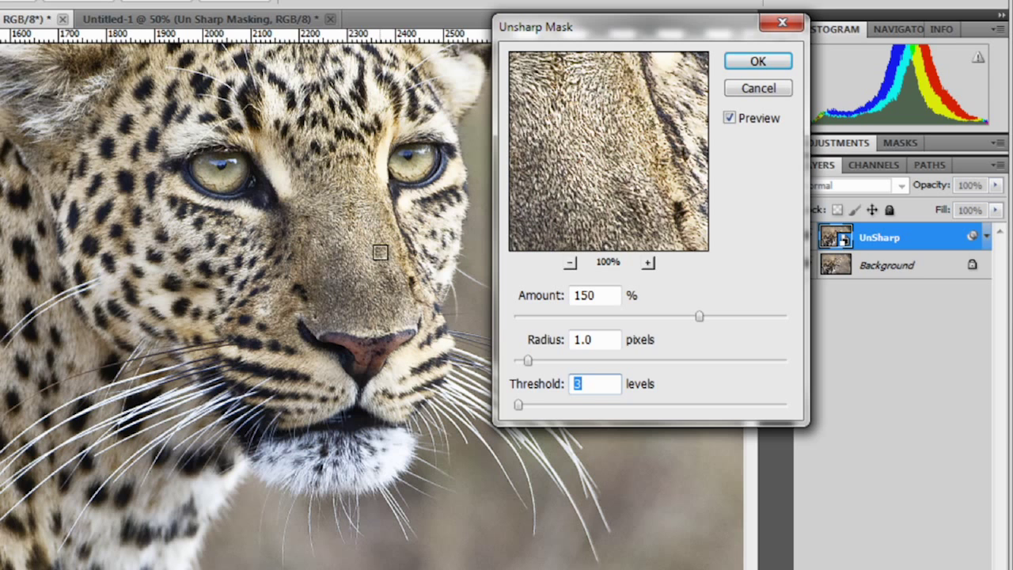
{"action": "left_click", "coordinate": [647, 263]}
{"action": "left_click", "coordinate": [648, 263]}
{"action": "left_click", "coordinate": [647, 263]}
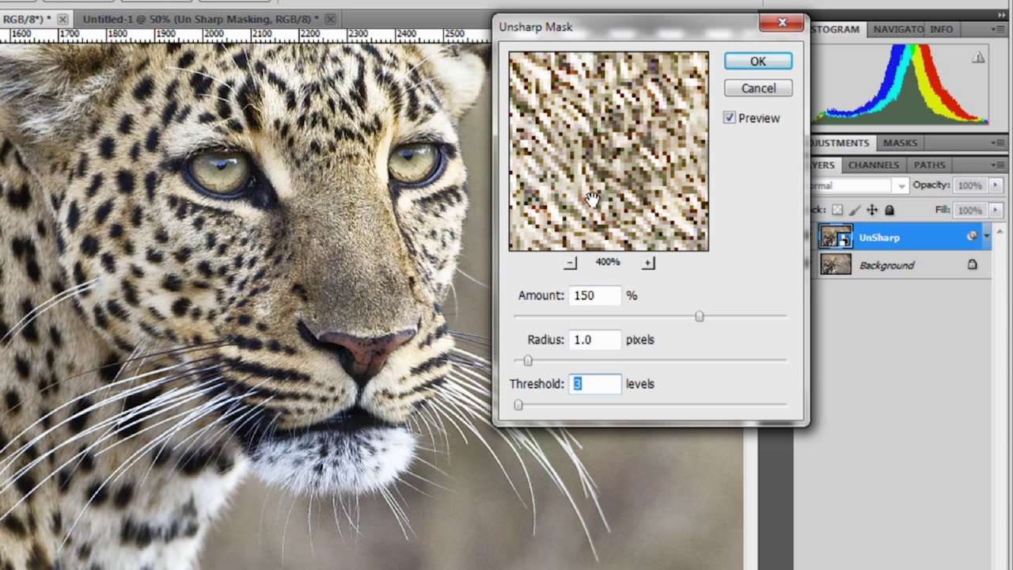
{"action": "left_click", "coordinate": [570, 263]}
{"action": "left_click", "coordinate": [569, 262]}
{"action": "left_click", "coordinate": [569, 263]}
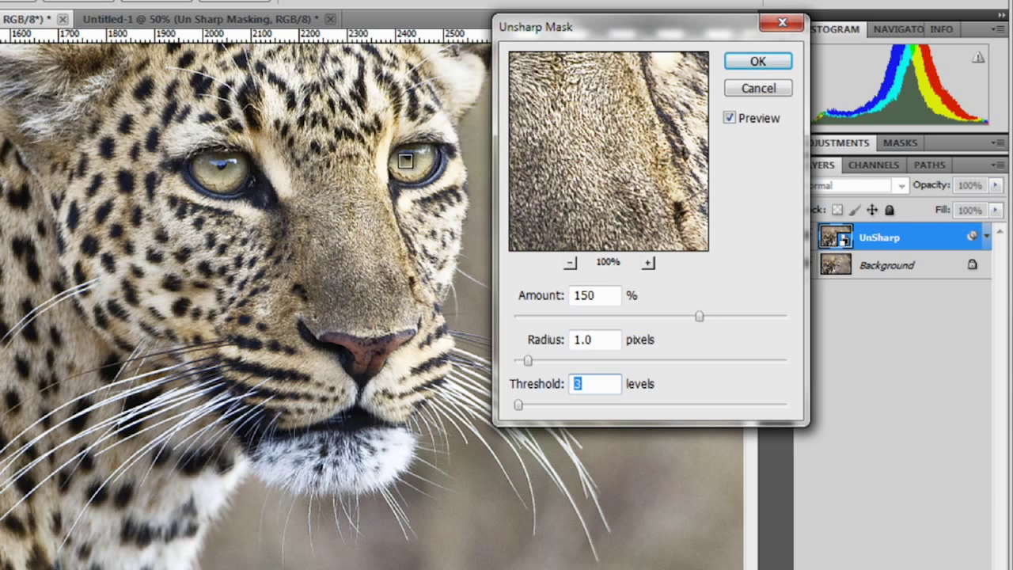
Check the eye and spotted fur, then apply Unsharp Mask as a smart filter.
{"action": "left_click", "coordinate": [441, 204]}
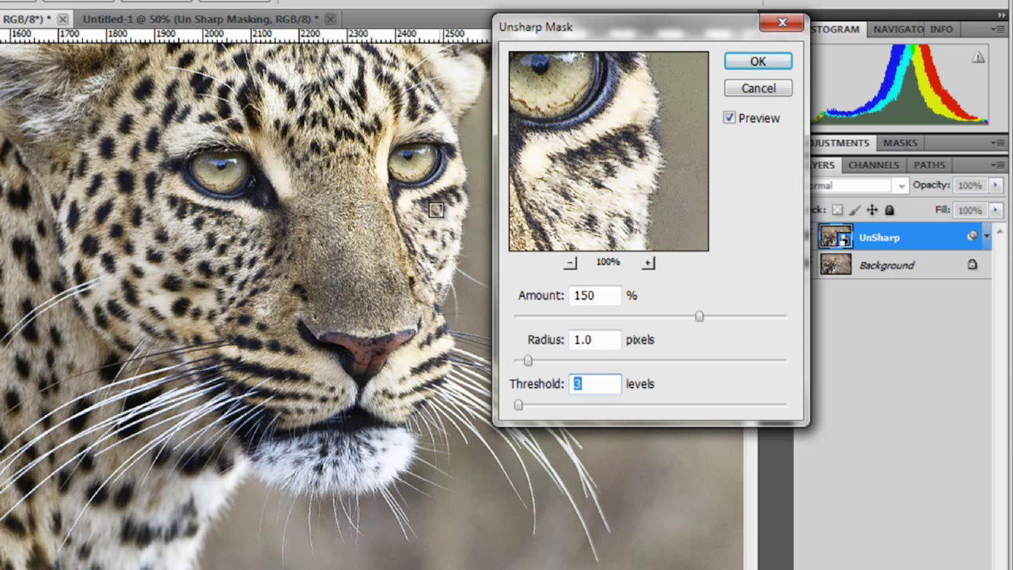
{"action": "left_click", "coordinate": [33, 89]}
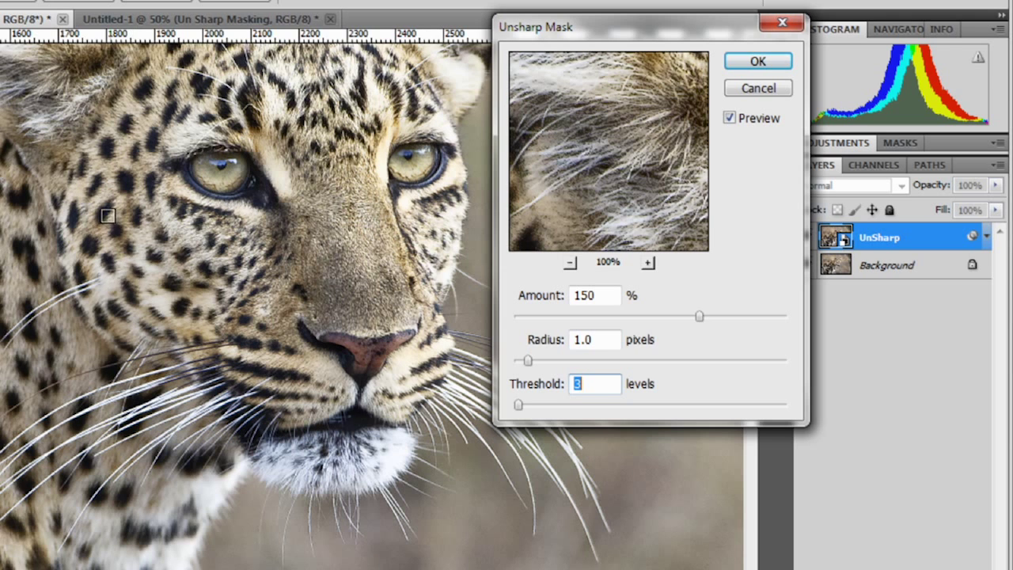
{"action": "left_click", "coordinate": [63, 119]}
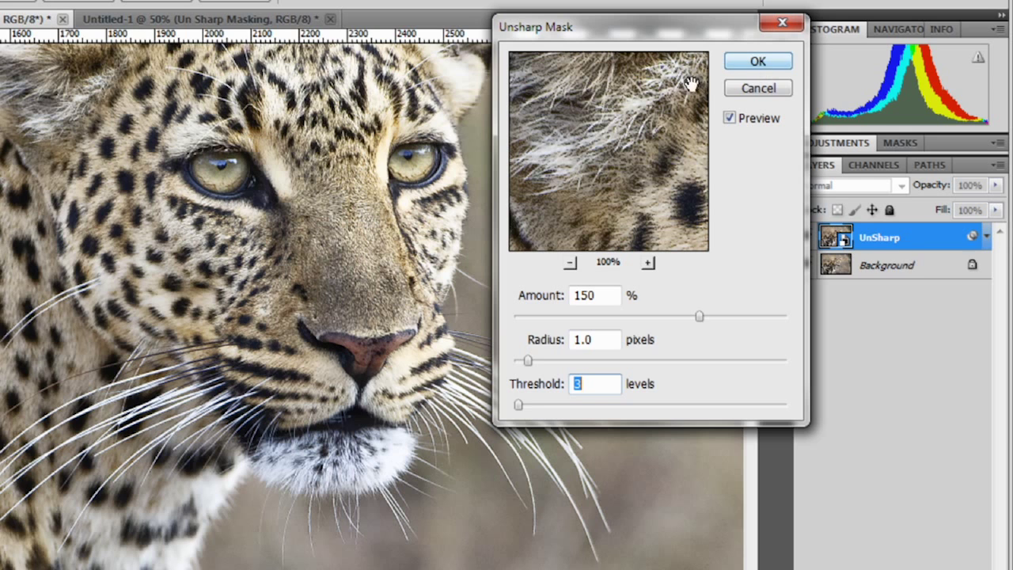
{"action": "left_click", "coordinate": [204, 166]}
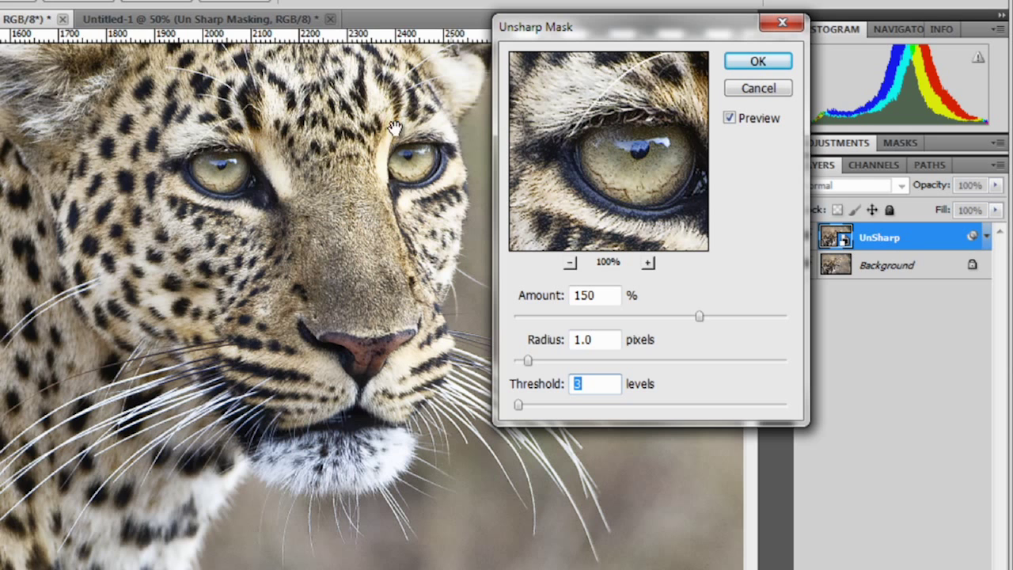
{"action": "left_click", "coordinate": [768, 66]}
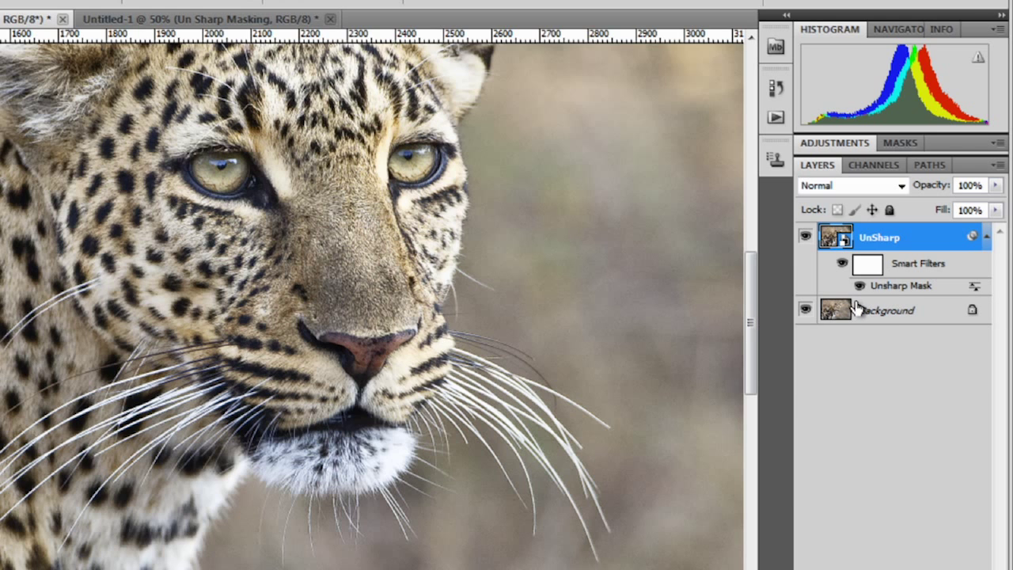
Reopen the Unsharp Mask smart filter and reduce its Amount from 150 to 132.
{"action": "double_click", "coordinate": [897, 287]}
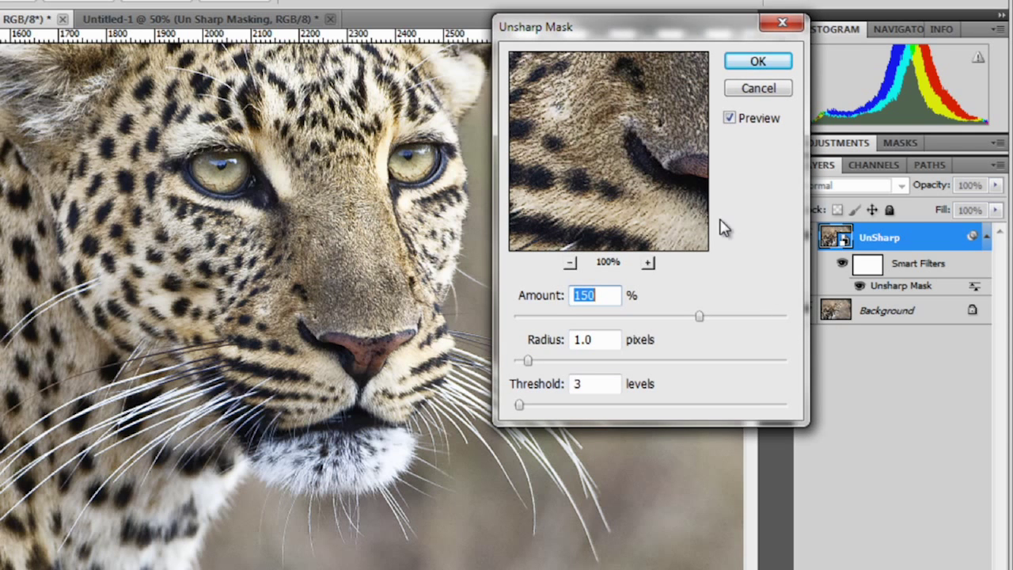
{"action": "left_click", "coordinate": [212, 166]}
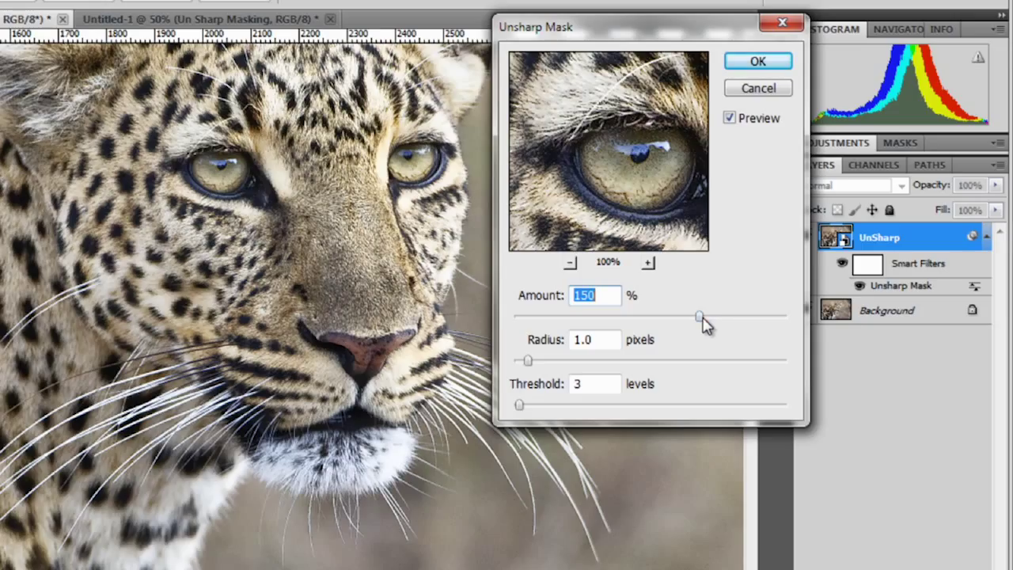
{"action": "left_click_drag", "start_coordinate": [701, 317], "coordinate": [683, 316]}
{"action": "left_click", "coordinate": [757, 62]}
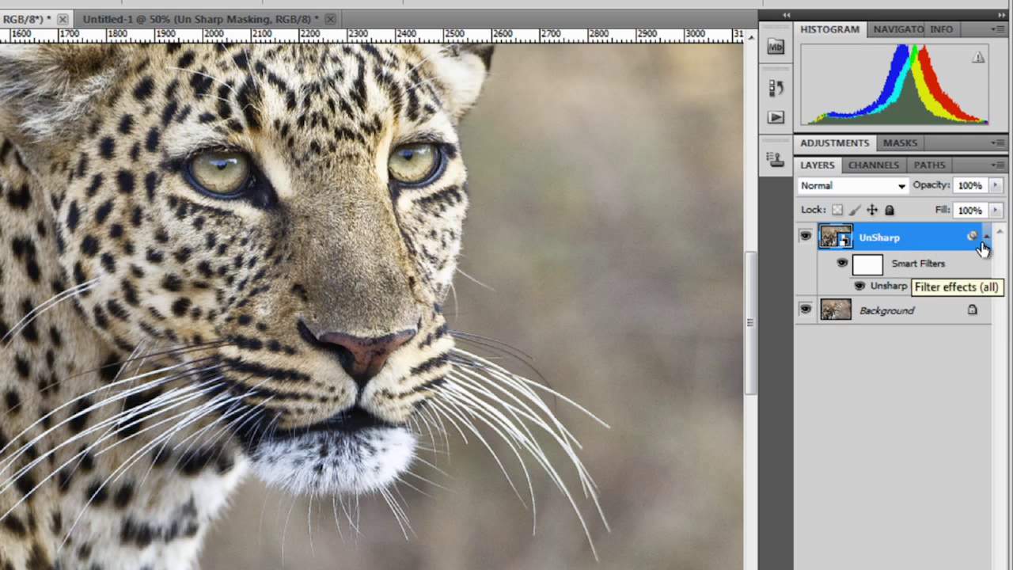
Set the Unsharp Mask smart filter's blending options Mode to Luminosity.
{"action": "right_click", "coordinate": [880, 286]}
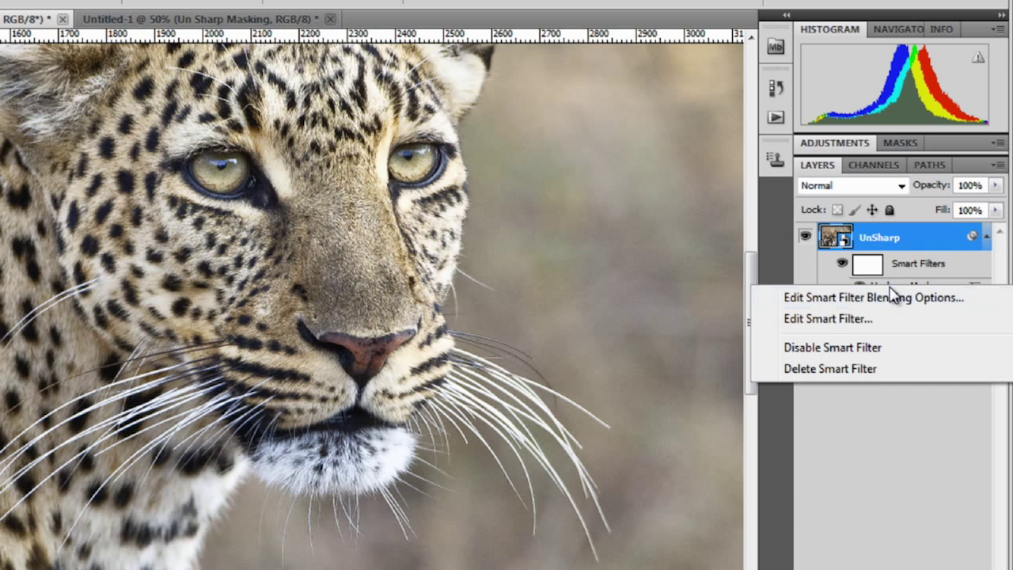
{"action": "left_click", "coordinate": [910, 419]}
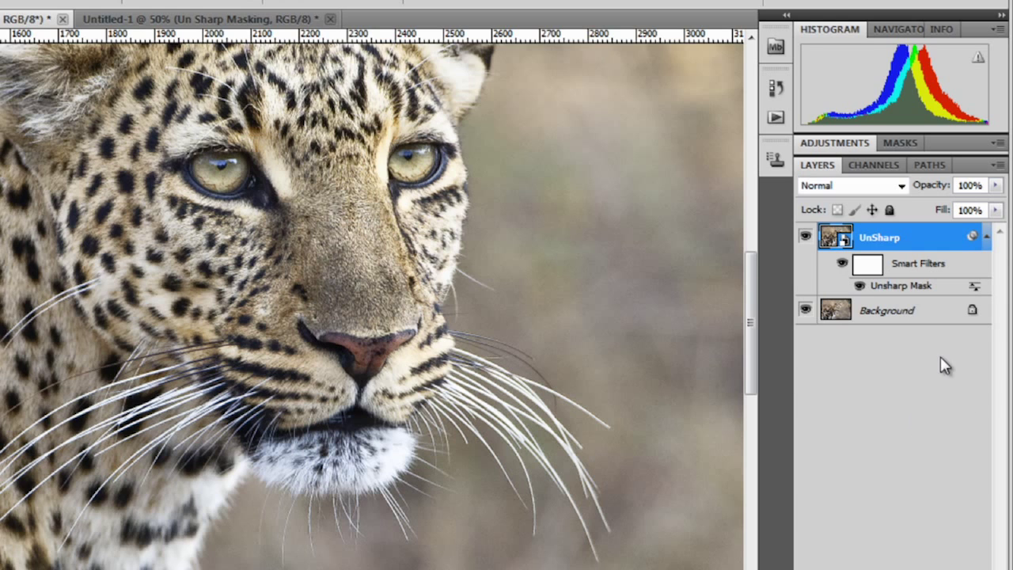
{"action": "right_click", "coordinate": [898, 291]}
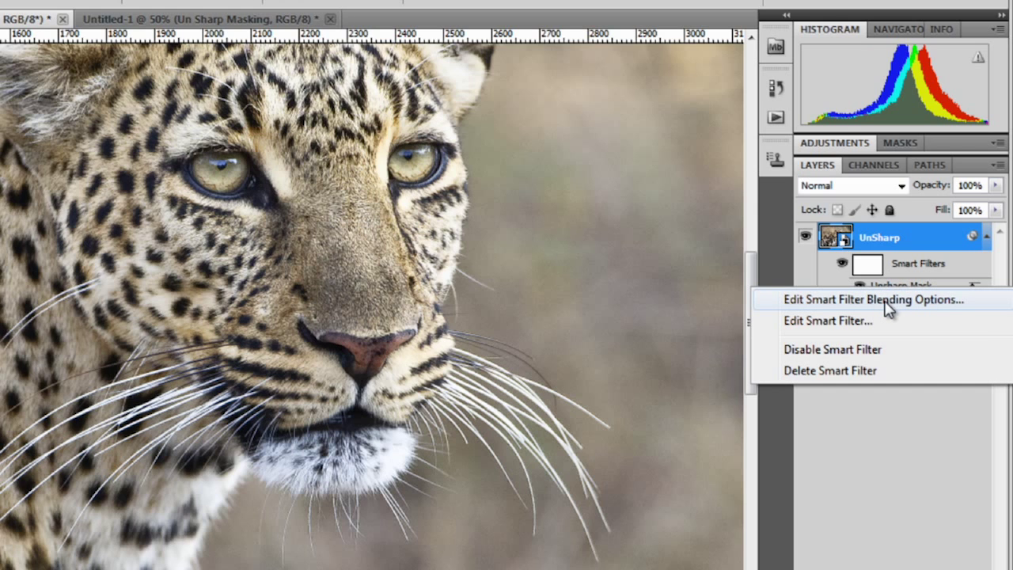
{"action": "left_click", "coordinate": [886, 300]}
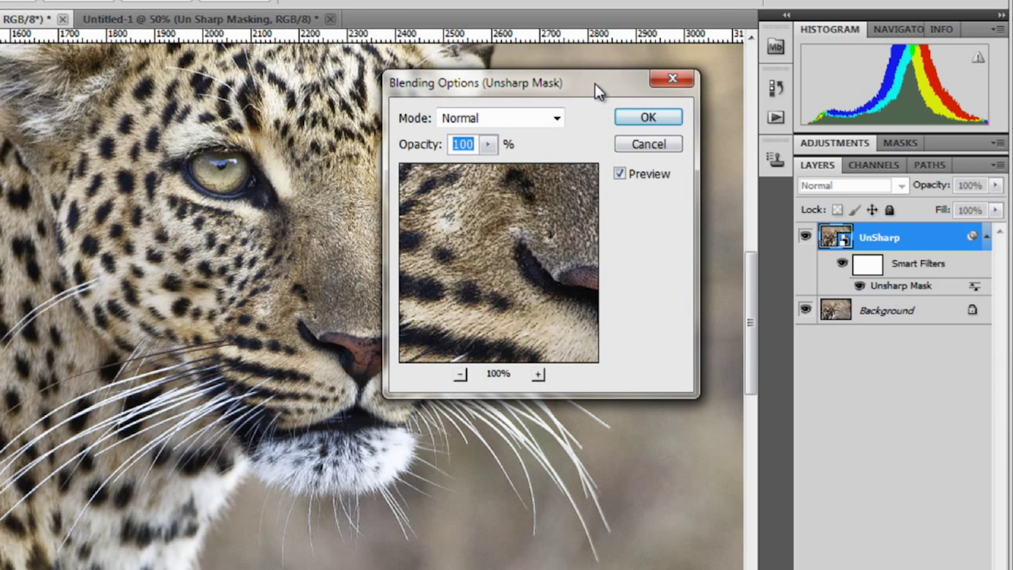
{"action": "left_click_drag", "start_coordinate": [598, 91], "coordinate": [602, 0]}
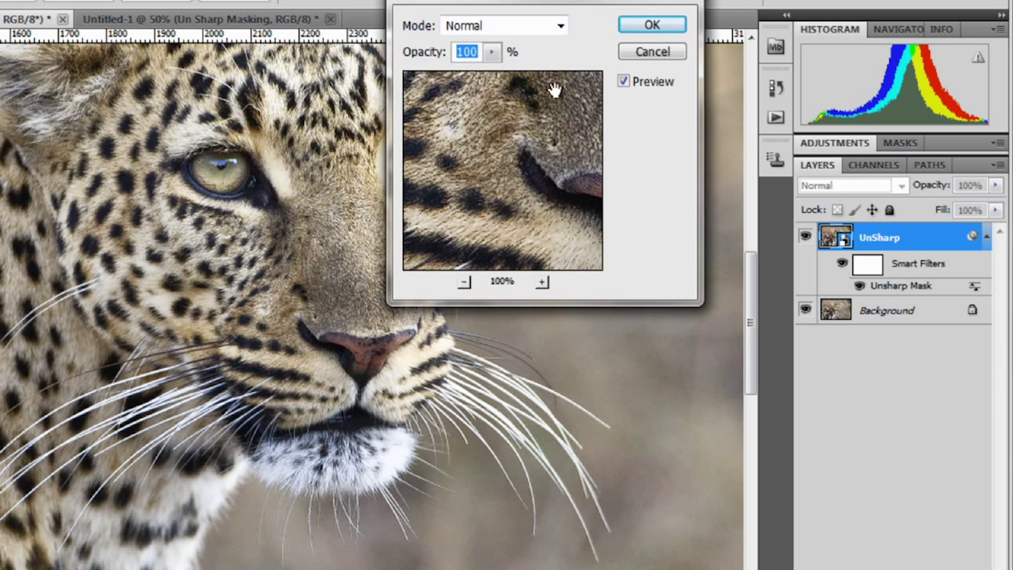
{"action": "left_click", "coordinate": [560, 28]}
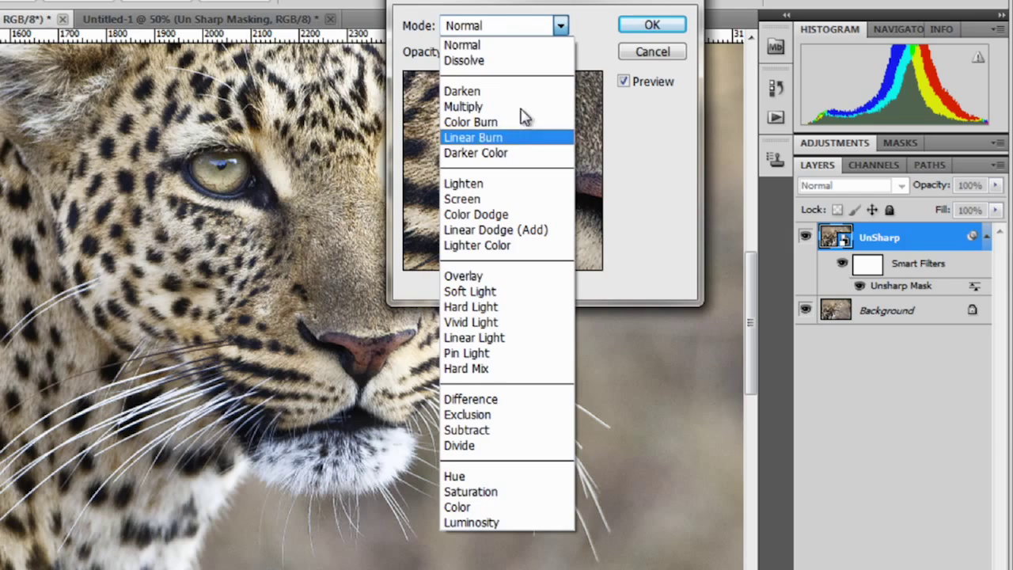
{"action": "left_click", "coordinate": [494, 522]}
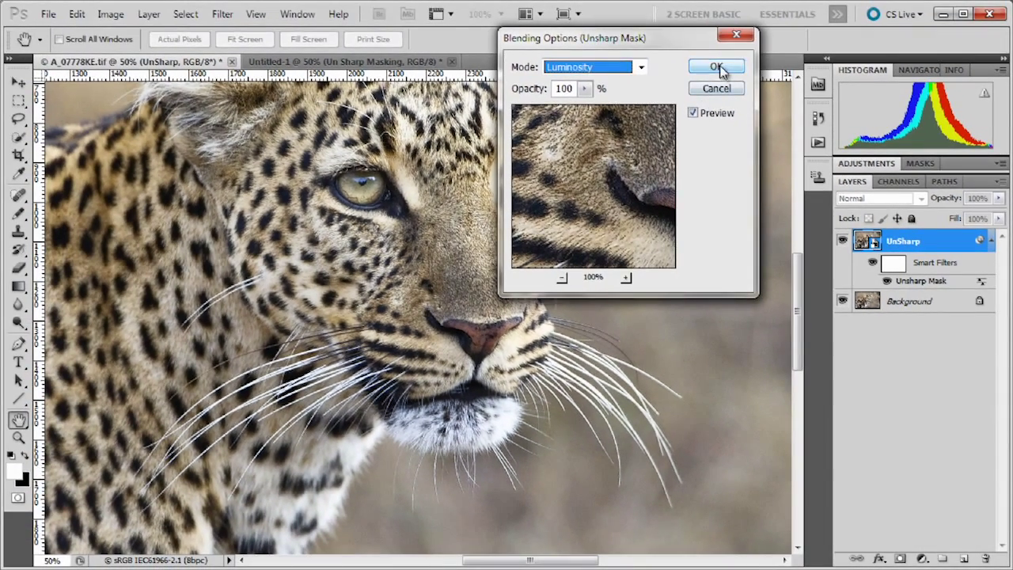
{"action": "left_click", "coordinate": [716, 68]}
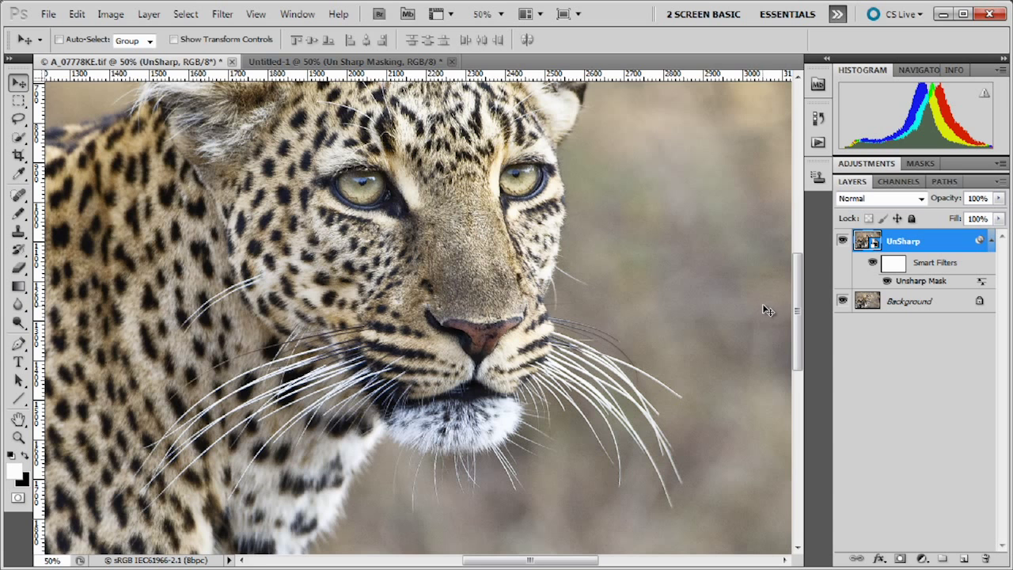
Fit the entire leopard image in the window with Ctrl+0.
{"action": "key", "text": "ctrl+0"}
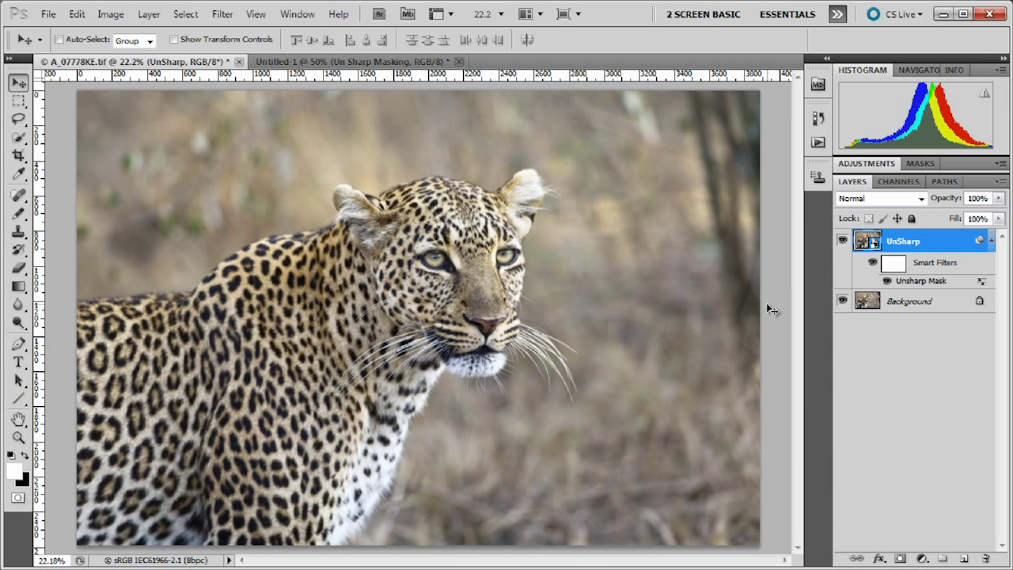